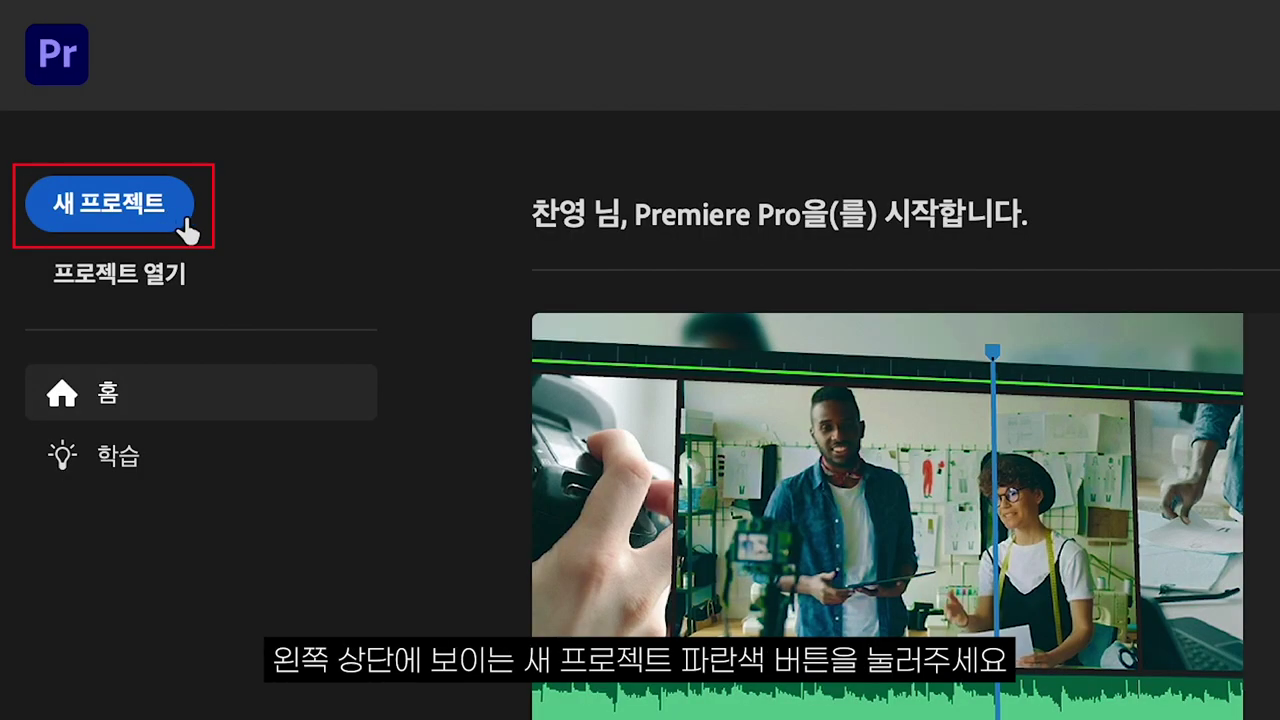
# Start a new project and name it 영상장이둘_찬PD.
pyautogui.click(184, 226)
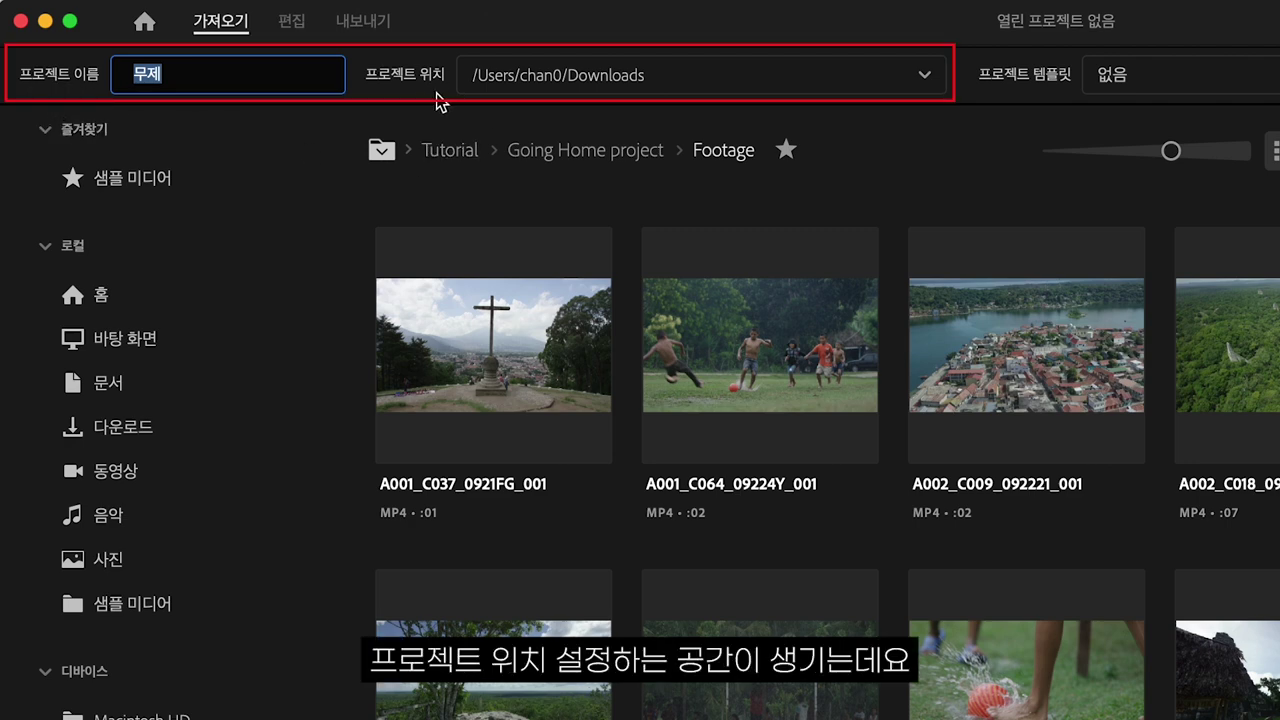
pyautogui.click(270, 78)
pyautogui.press('BackSpace')
pyautogui.press('BackSpace')
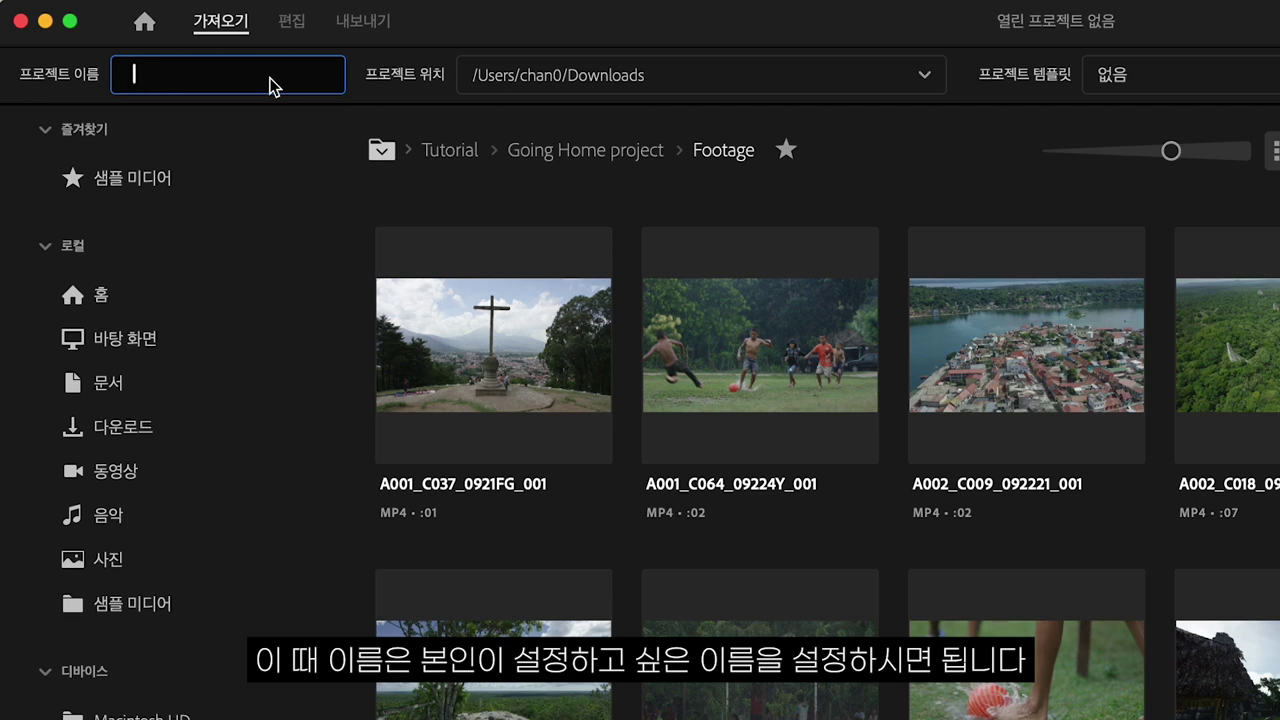
pyautogui.write('영상장이들_찬PD')
pyautogui.press('capslock')
pyautogui.click(200, 80)
pyautogui.click(266, 86)
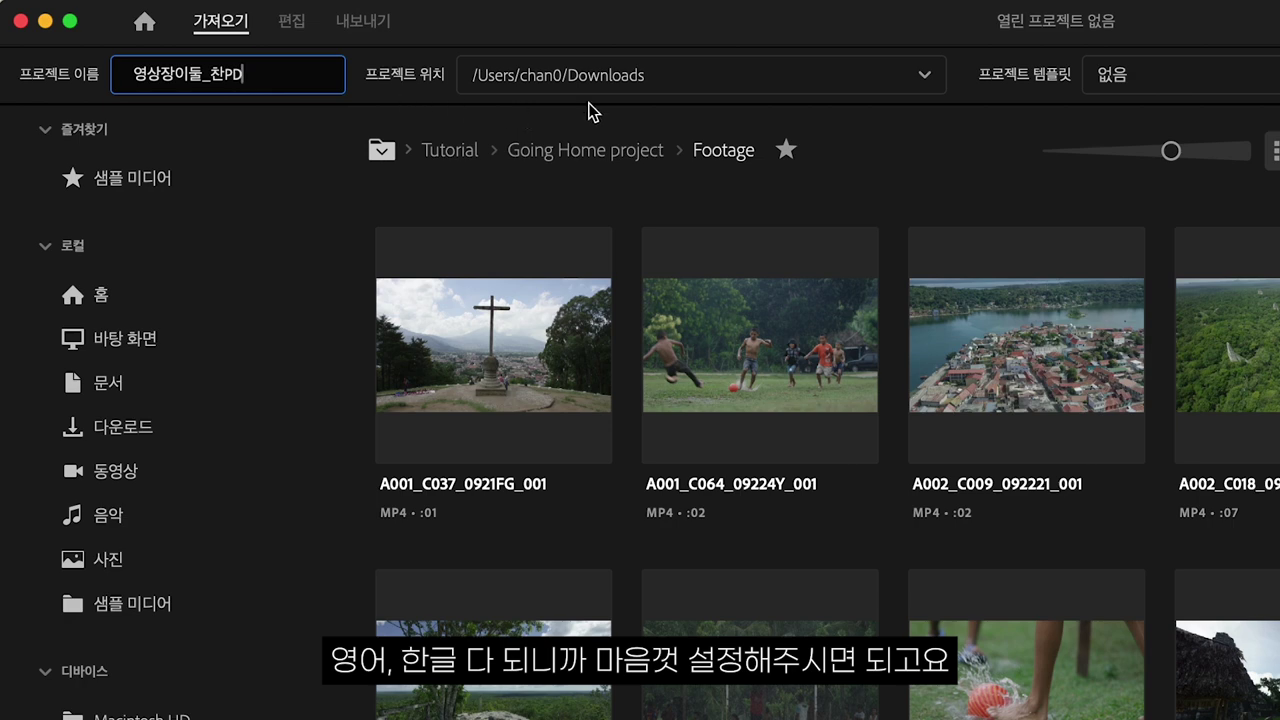
pyautogui.press('Return')
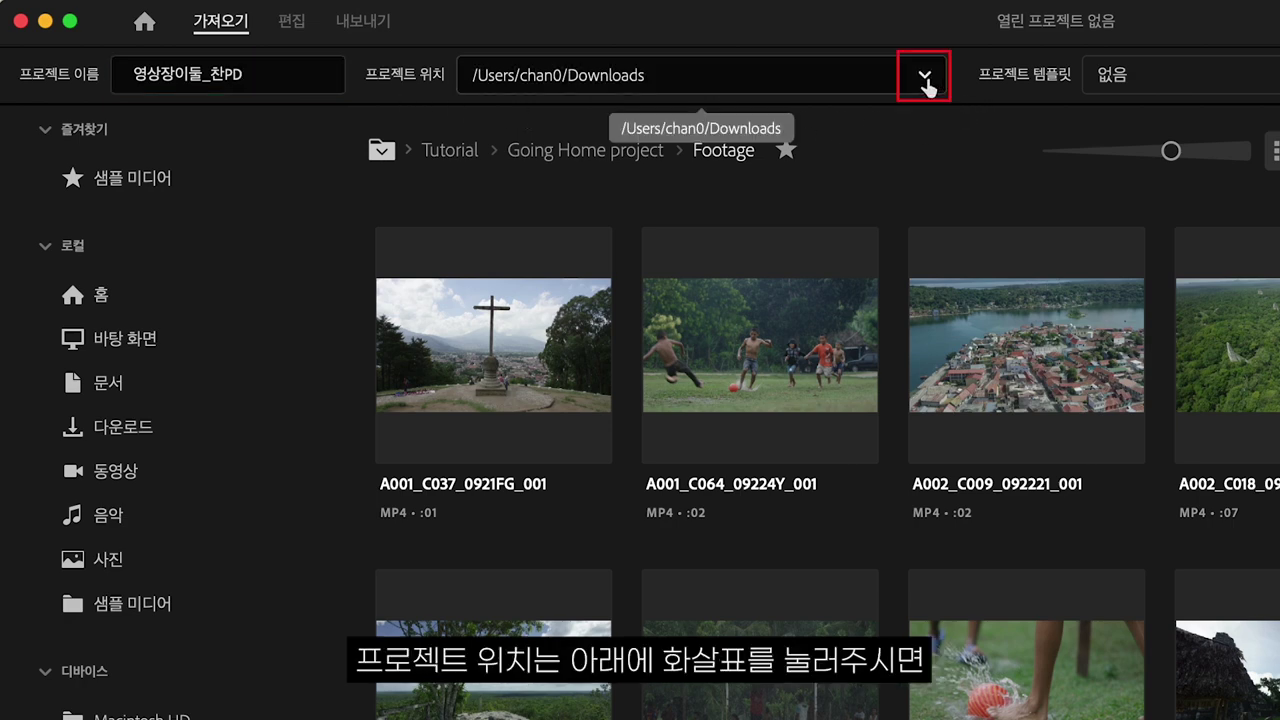
# Set the project location to the Desktop (데스크탑) folder and create the project.
pyautogui.click(925, 76)
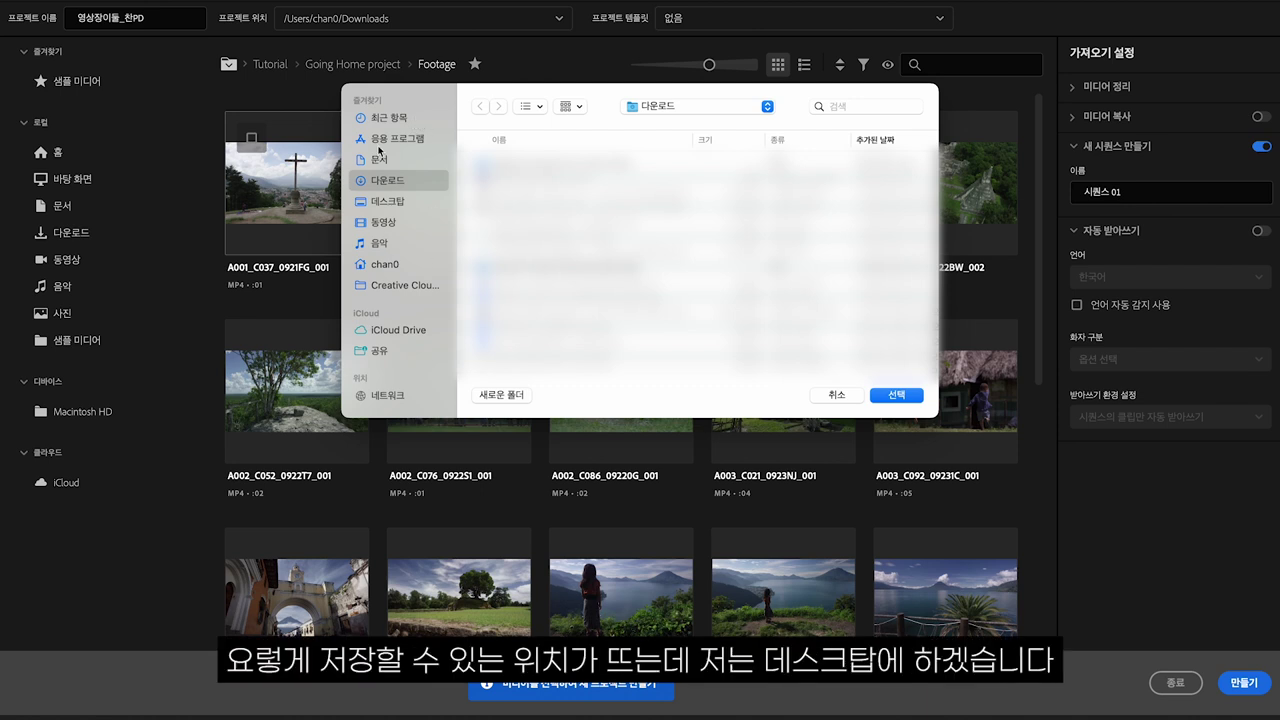
pyautogui.click(413, 143)
pyautogui.click(412, 160)
pyautogui.click(412, 181)
pyautogui.click(411, 203)
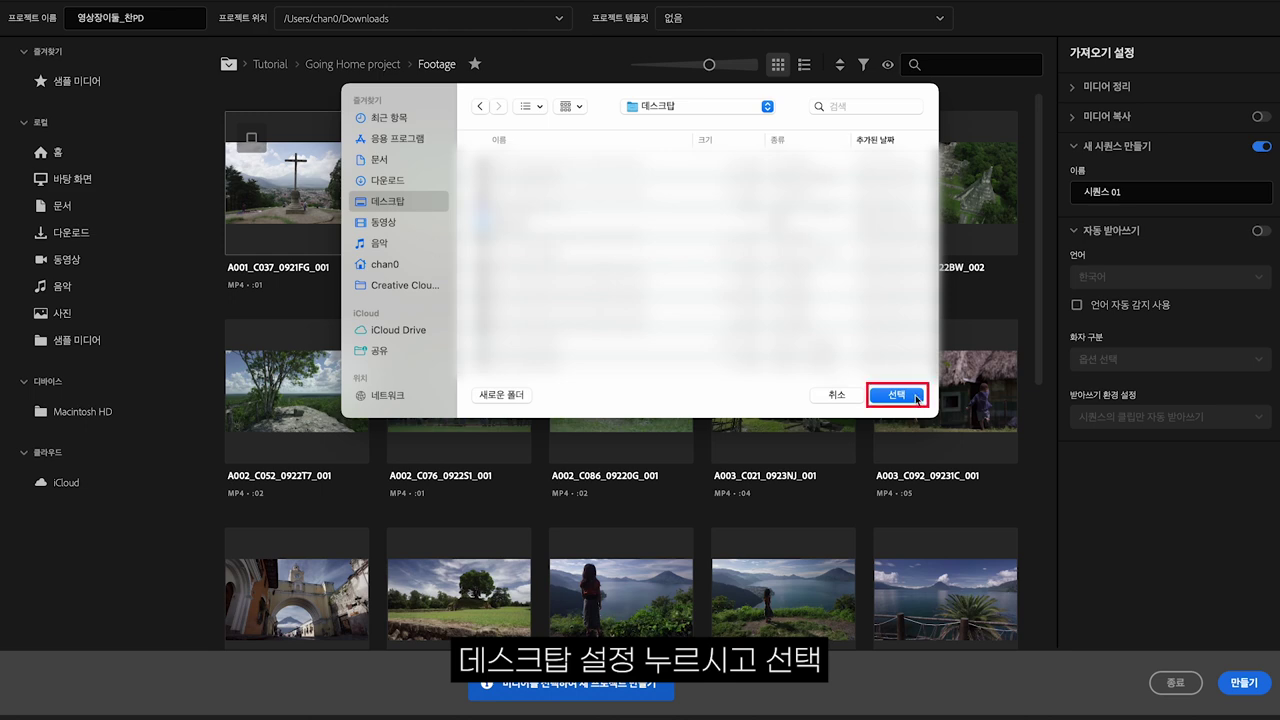
pyautogui.click(917, 396)
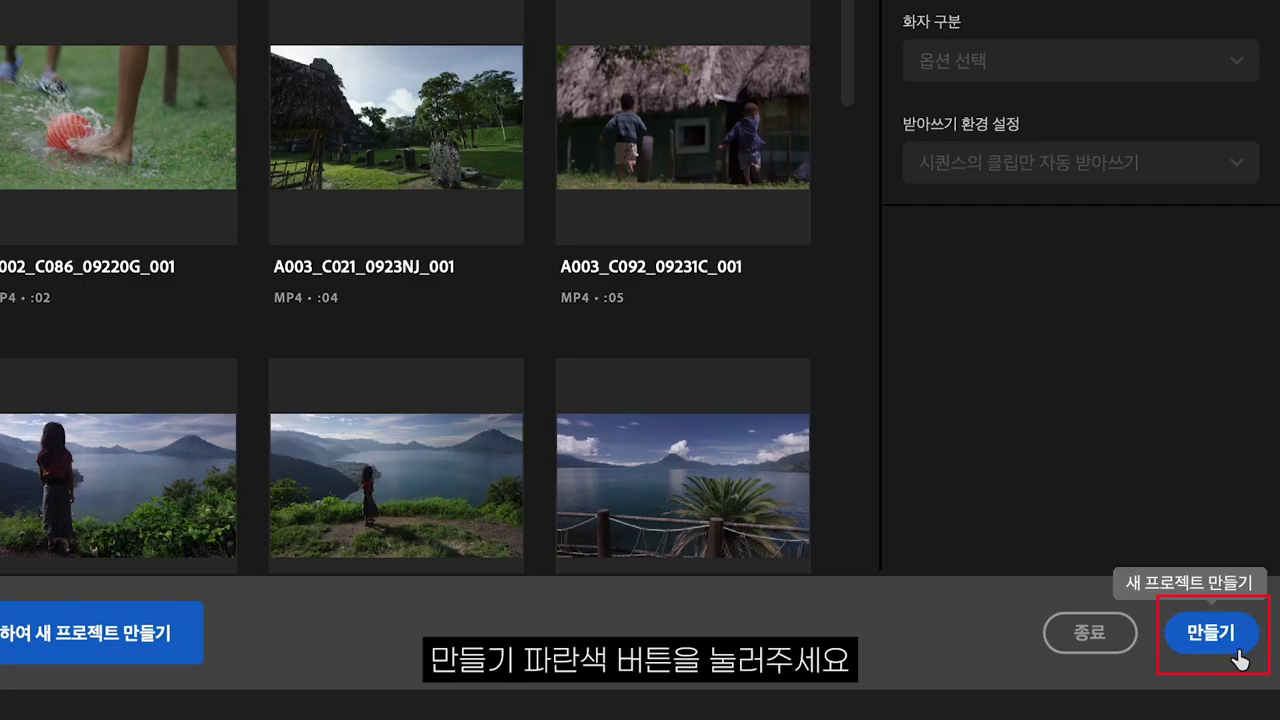
pyautogui.click(1240, 652)
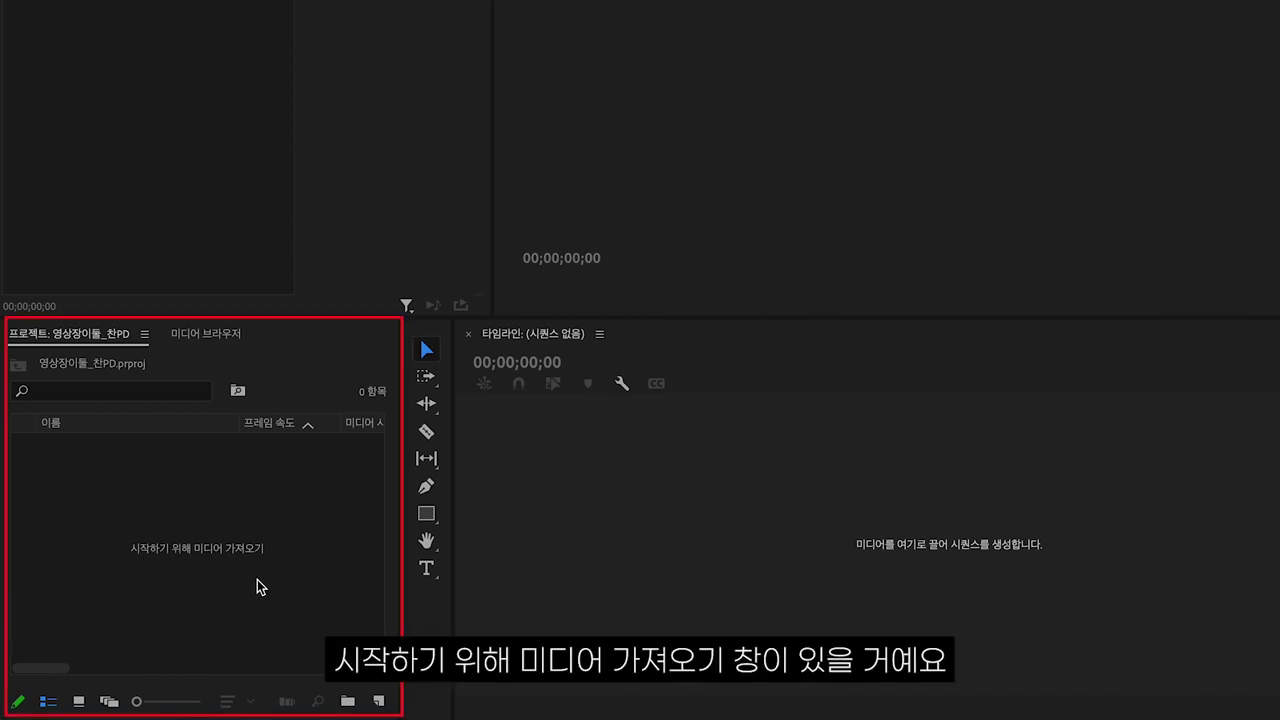
# Import the 2023 KOBA 현장 vlog MP4 (starting with [9919-현장Vlog]) from the Downloads folder into the project.
pyautogui.doubleClick(227, 574)
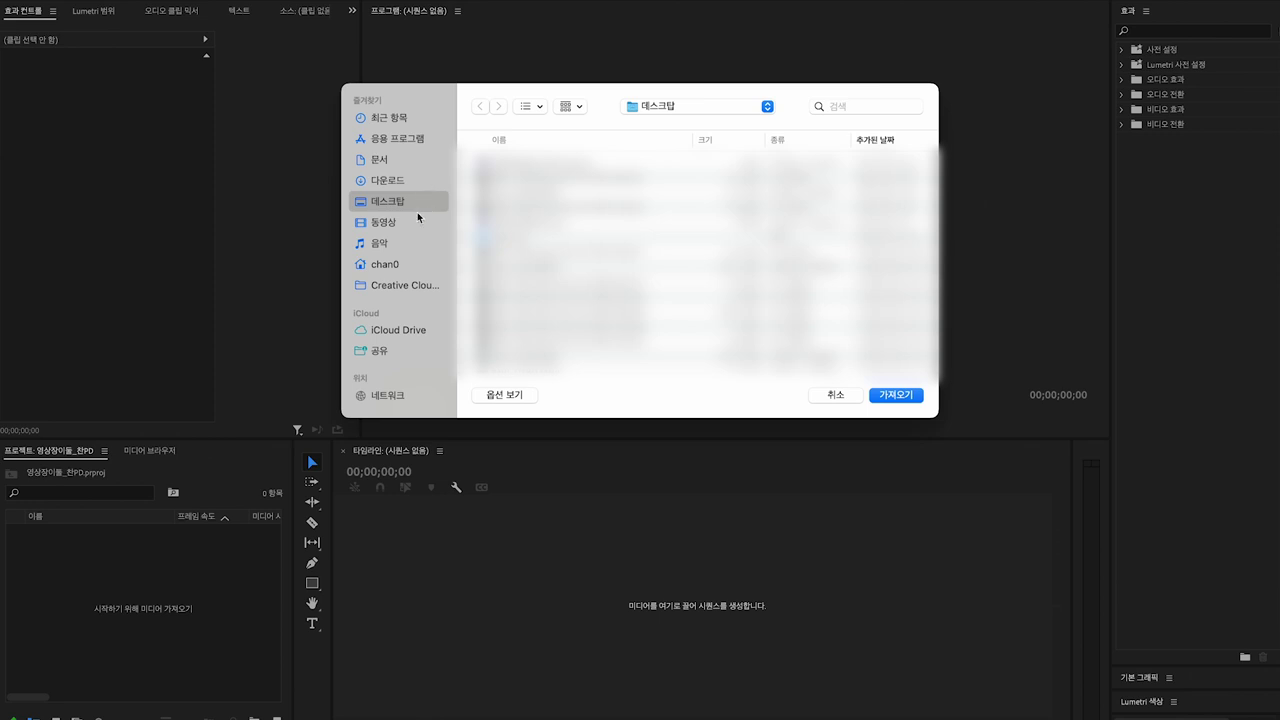
pyautogui.click(420, 187)
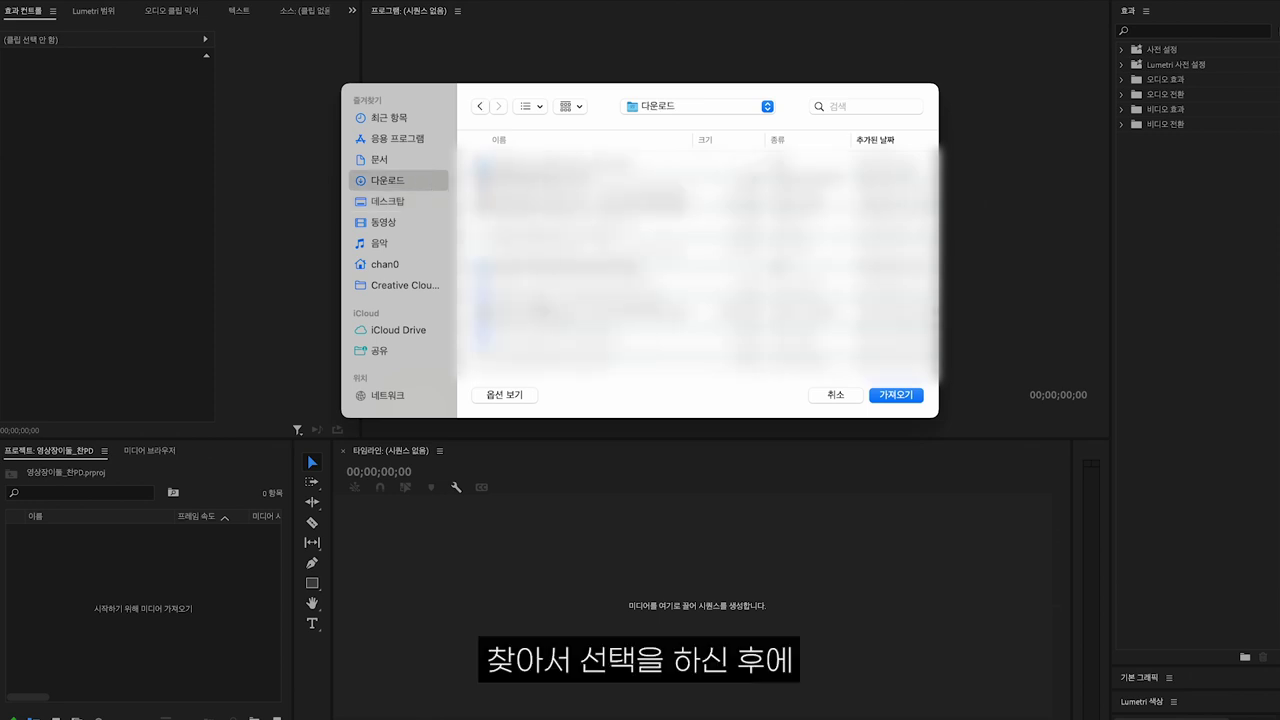
pyautogui.click(588, 313)
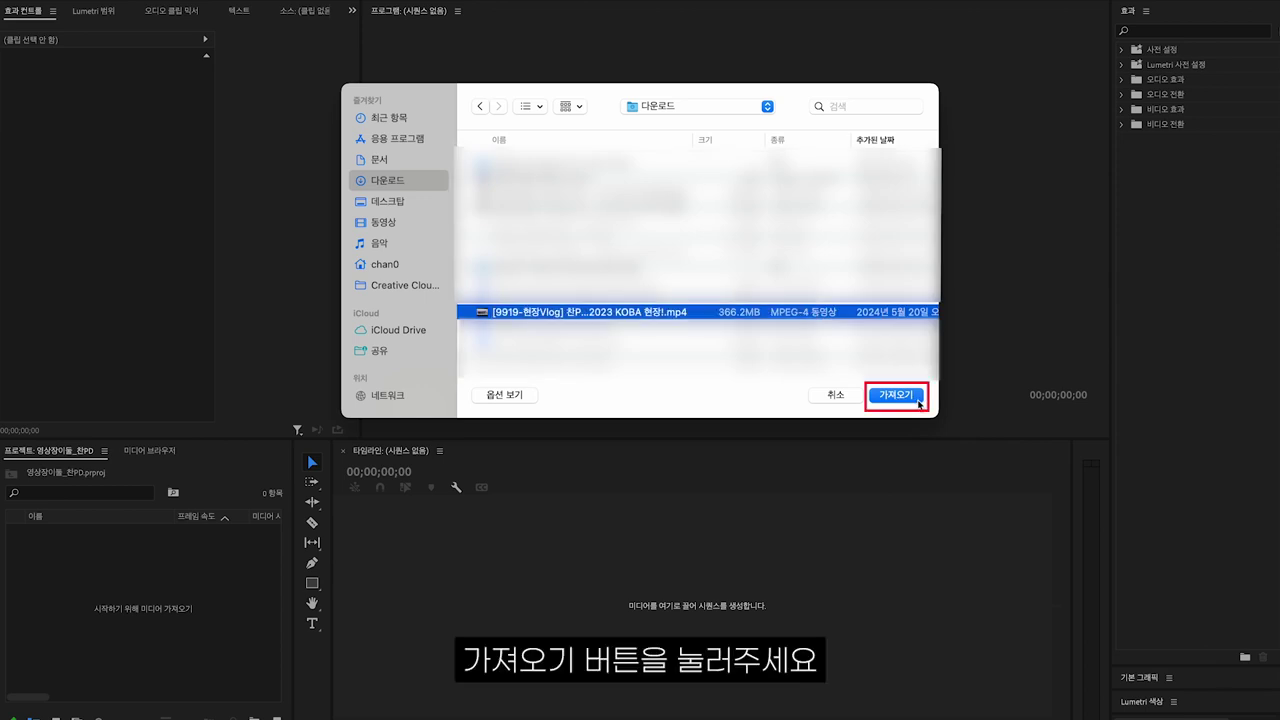
pyautogui.click(917, 400)
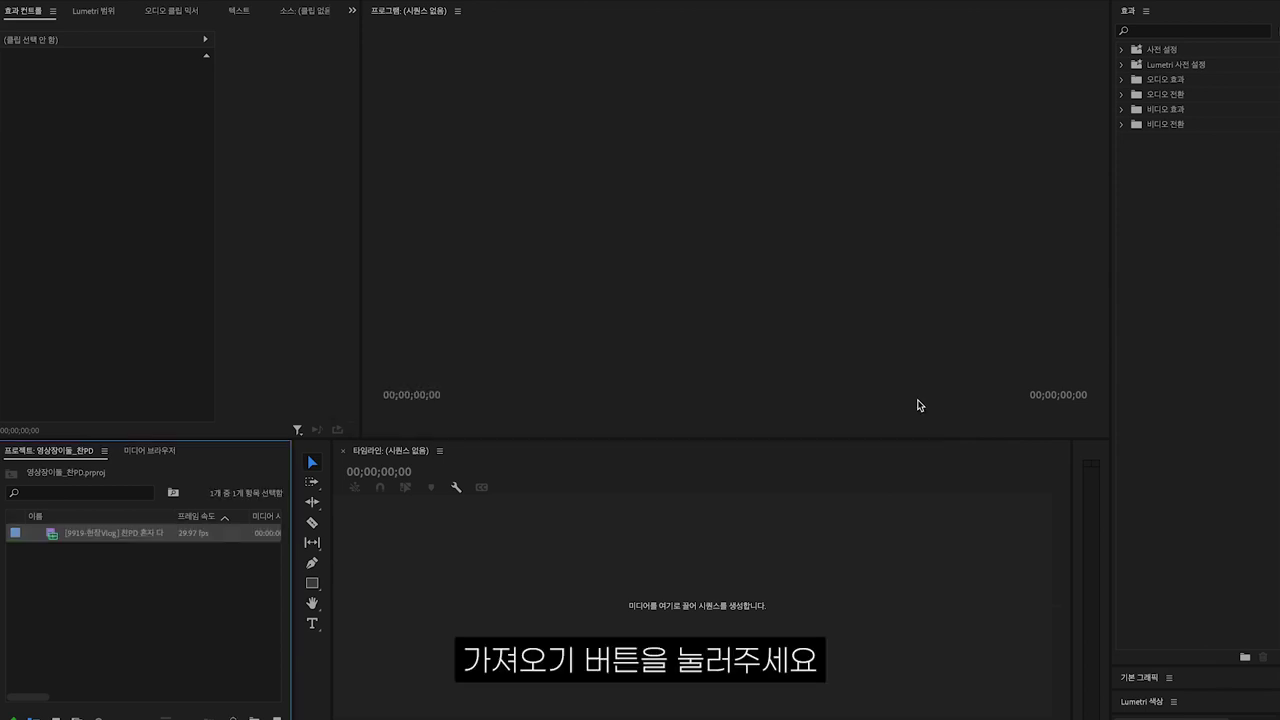
pyautogui.click(100, 558)
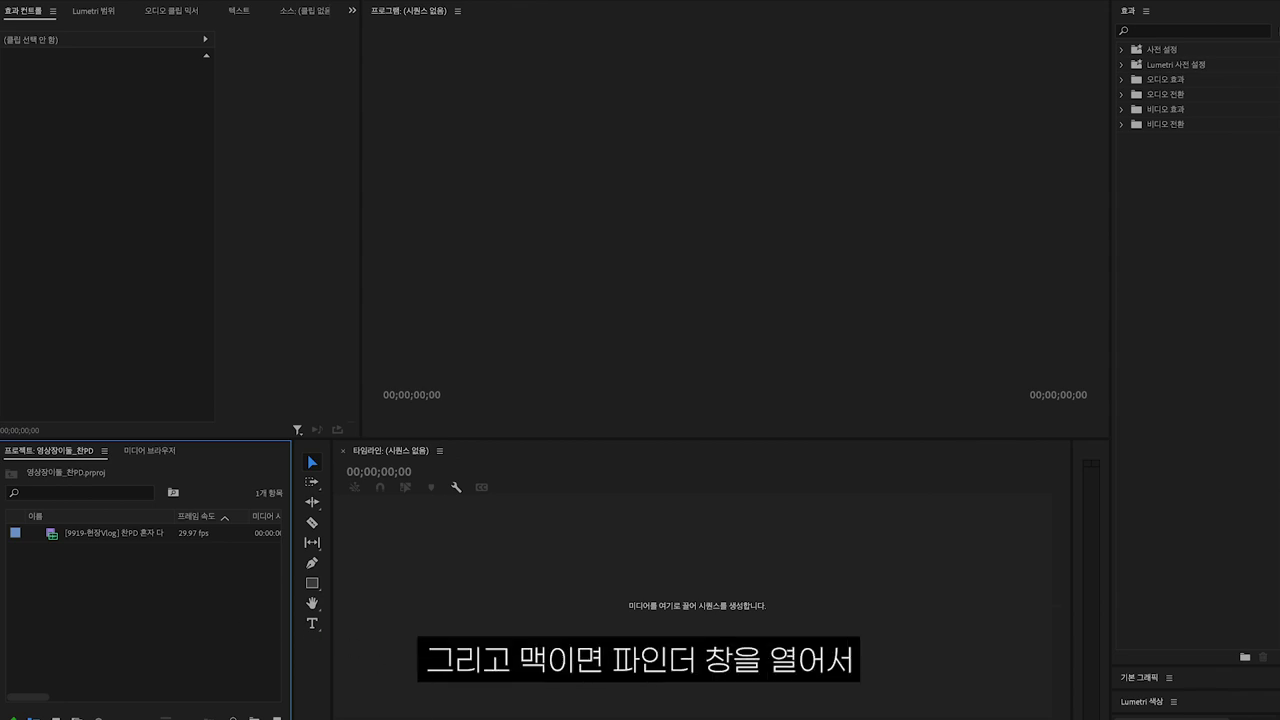
# Bring MVI_0188.MP4 from the Desktop folder in Finder into the project.
pyautogui.moveTo(419, 403); pyautogui.dragTo(800, 190)
pyautogui.moveTo(650, 283); pyautogui.dragTo(191, 591)
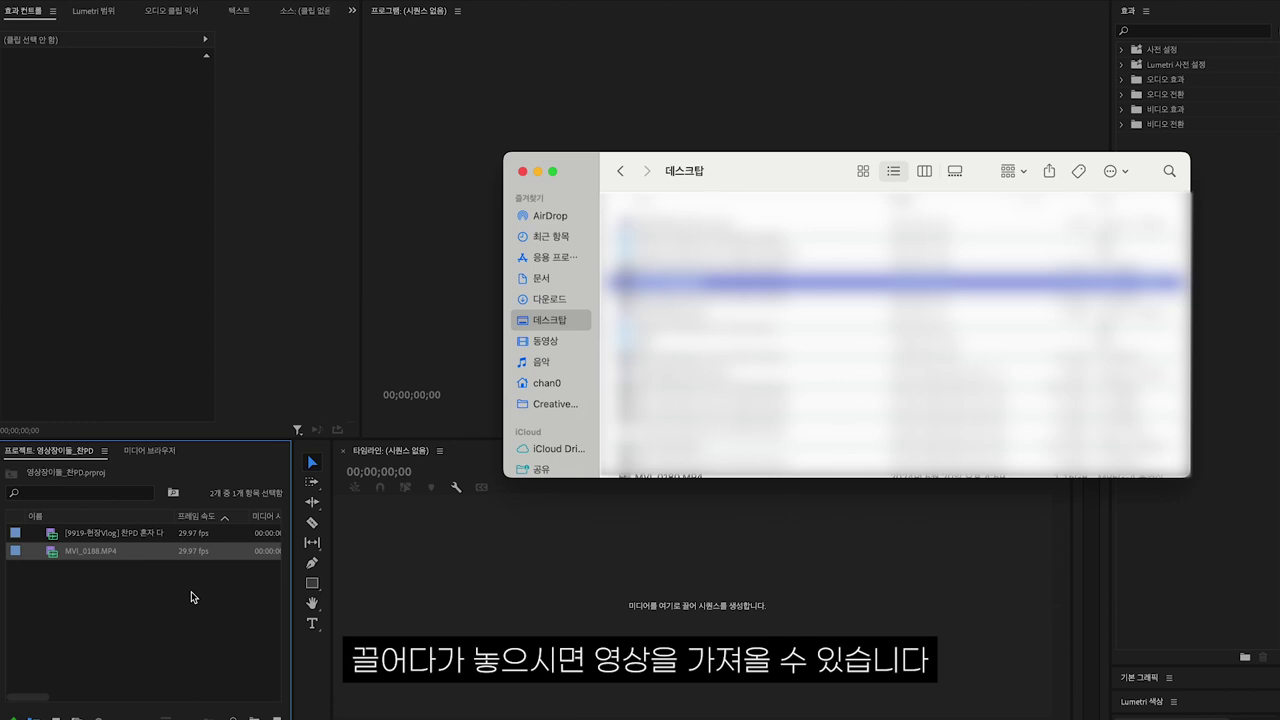
pyautogui.click(191, 591)
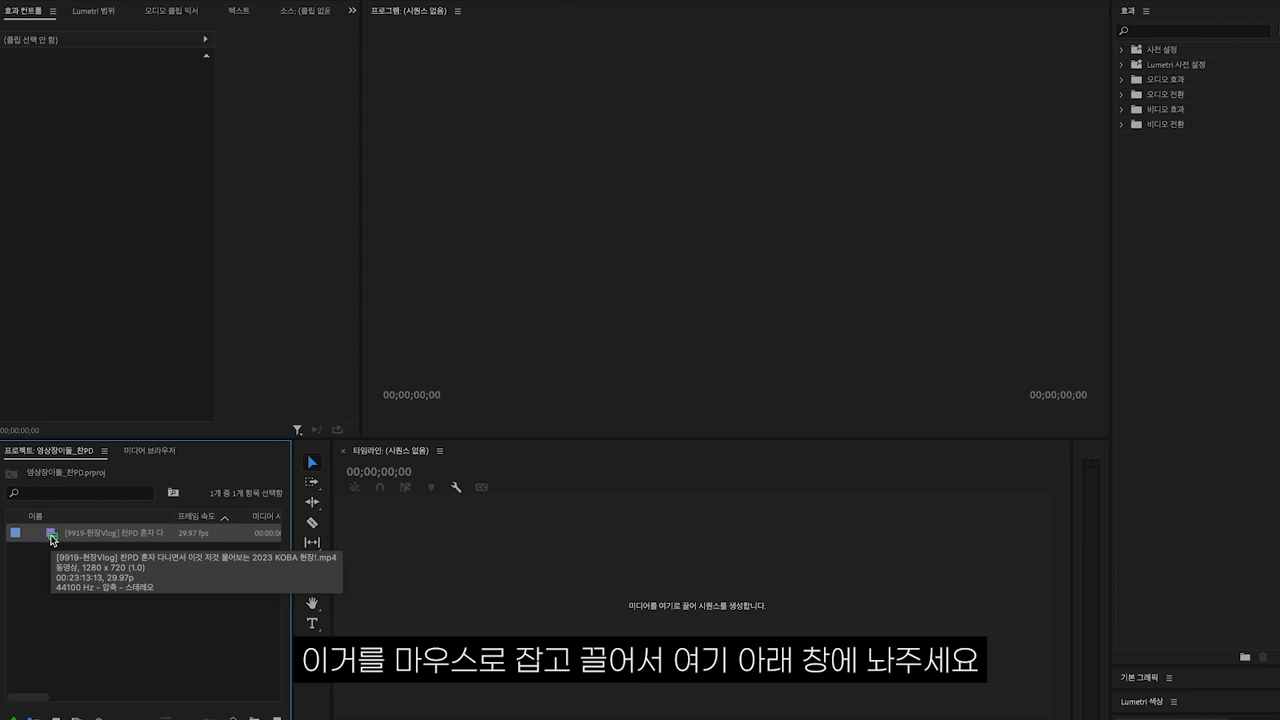
# Create a sequence from the imported [9919-현장Vlog] clip by placing it in the empty timeline.
pyautogui.moveTo(52, 540); pyautogui.dragTo(596, 624)
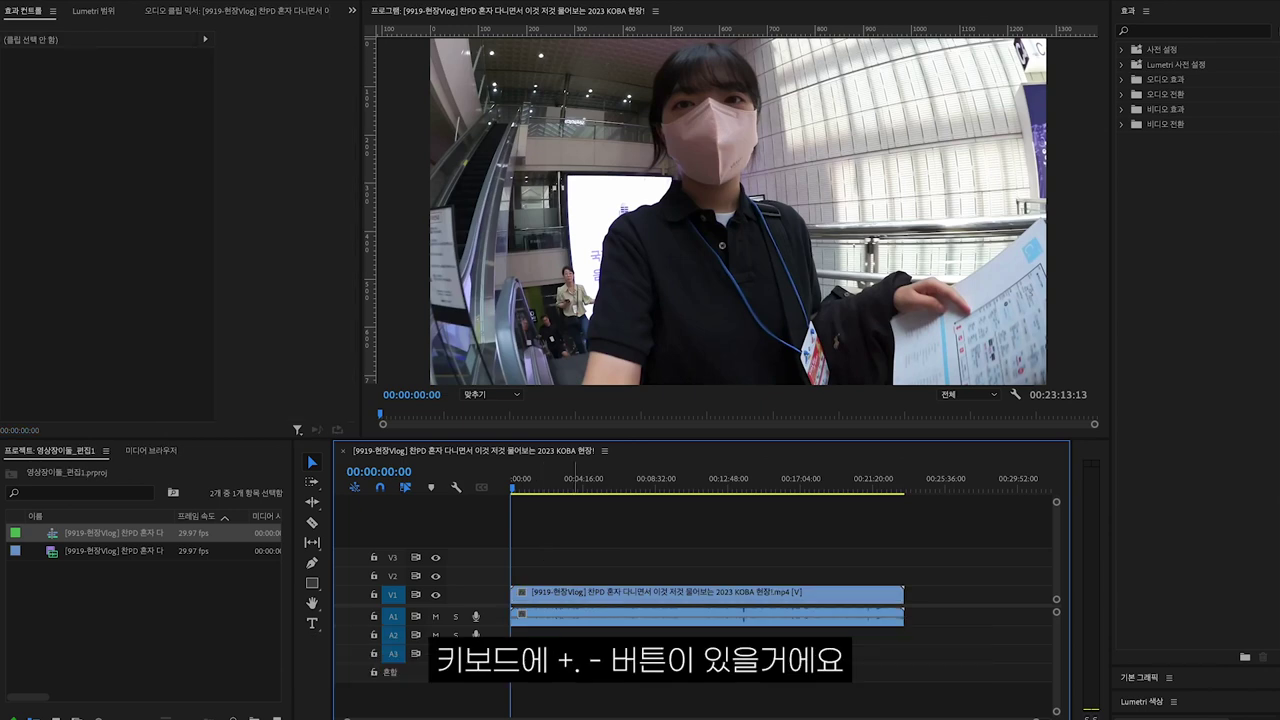
pyautogui.press('=')
pyautogui.press('-')
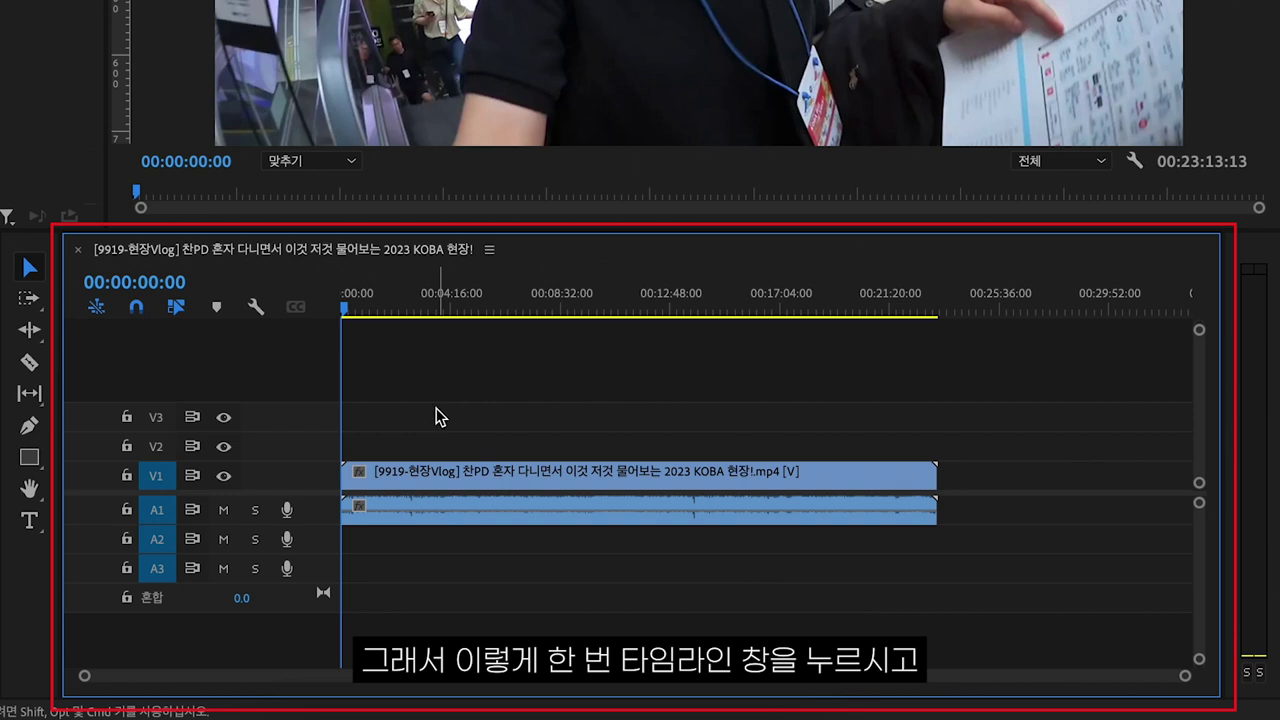
# Zoom the timeline in to single frames and scrub the playhead through the clip's opening to 00:00:00:14.
pyautogui.click(449, 328)
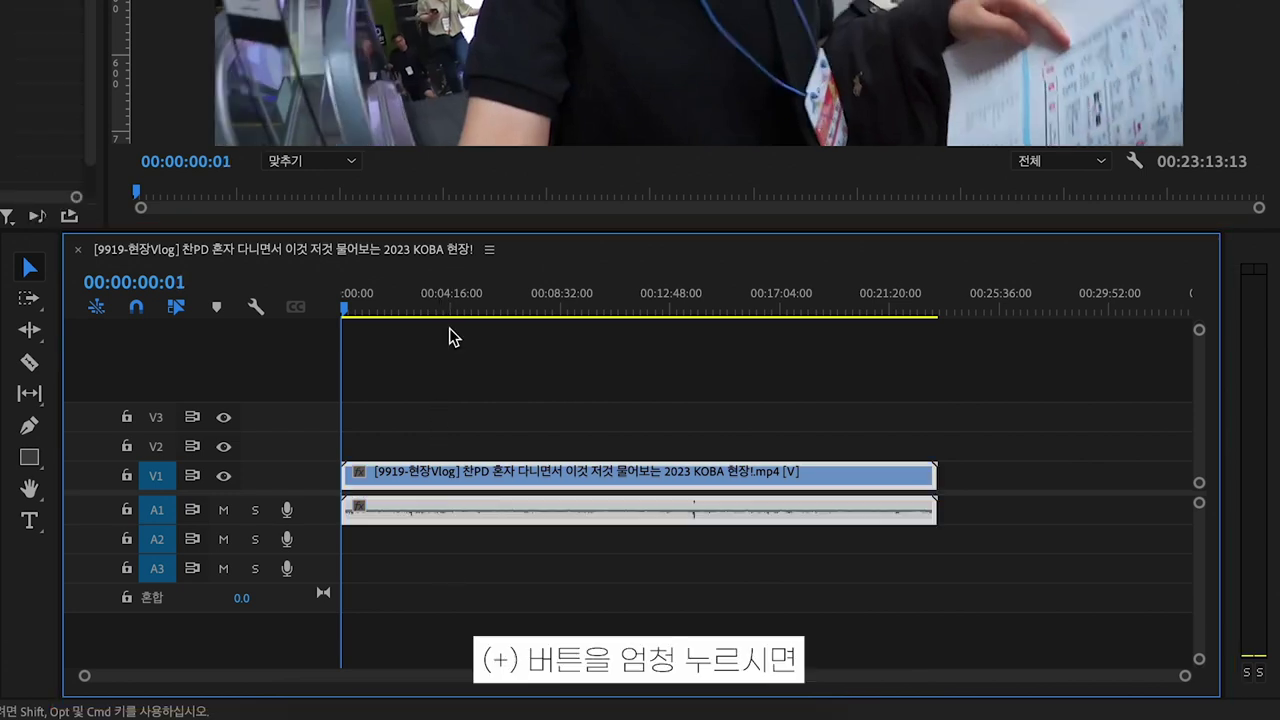
pyautogui.press('=')
pyautogui.press('=')
pyautogui.press('=')
pyautogui.press('=')
pyautogui.press('=')
pyautogui.press('=')
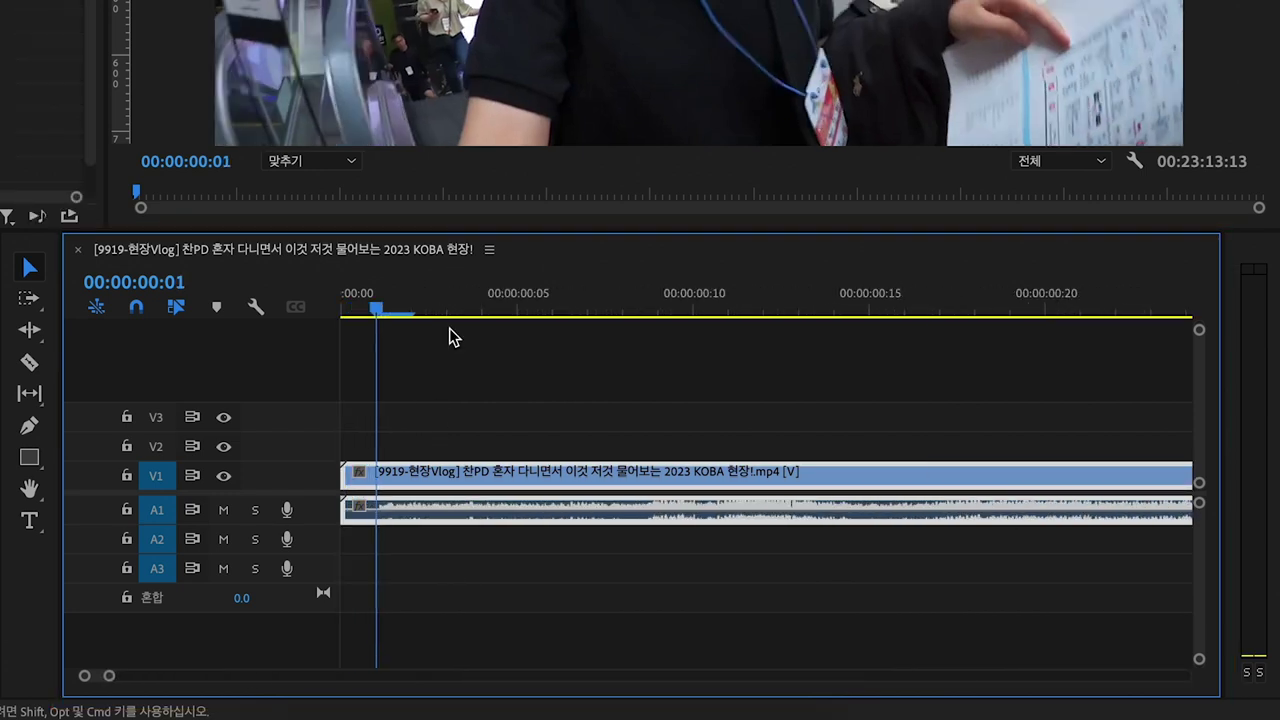
pyautogui.moveTo(388, 312); pyautogui.dragTo(857, 320)
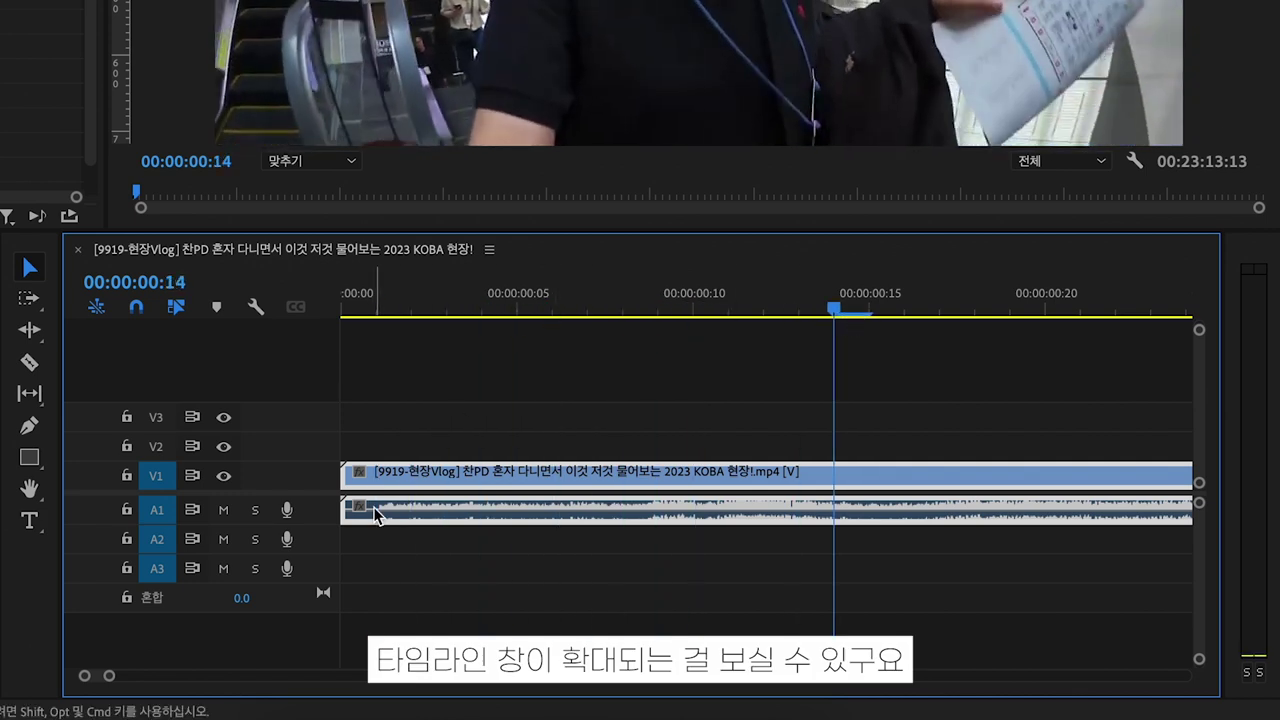
# Zoom the timeline out to show the whole clip and return the playhead to the sequence start.
pyautogui.press('-')
pyautogui.press('-')
pyautogui.press('-')
pyautogui.press('-')
pyautogui.press('-')
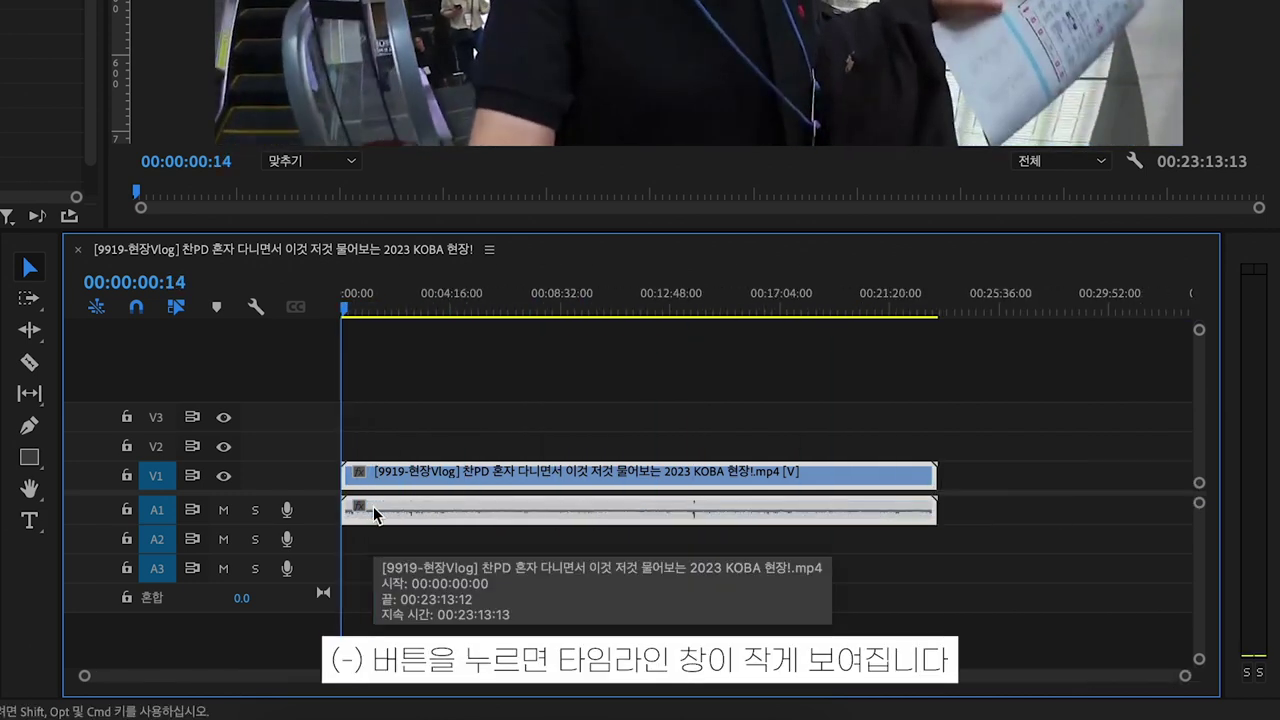
pyautogui.moveTo(352, 300); pyautogui.dragTo(342, 302)
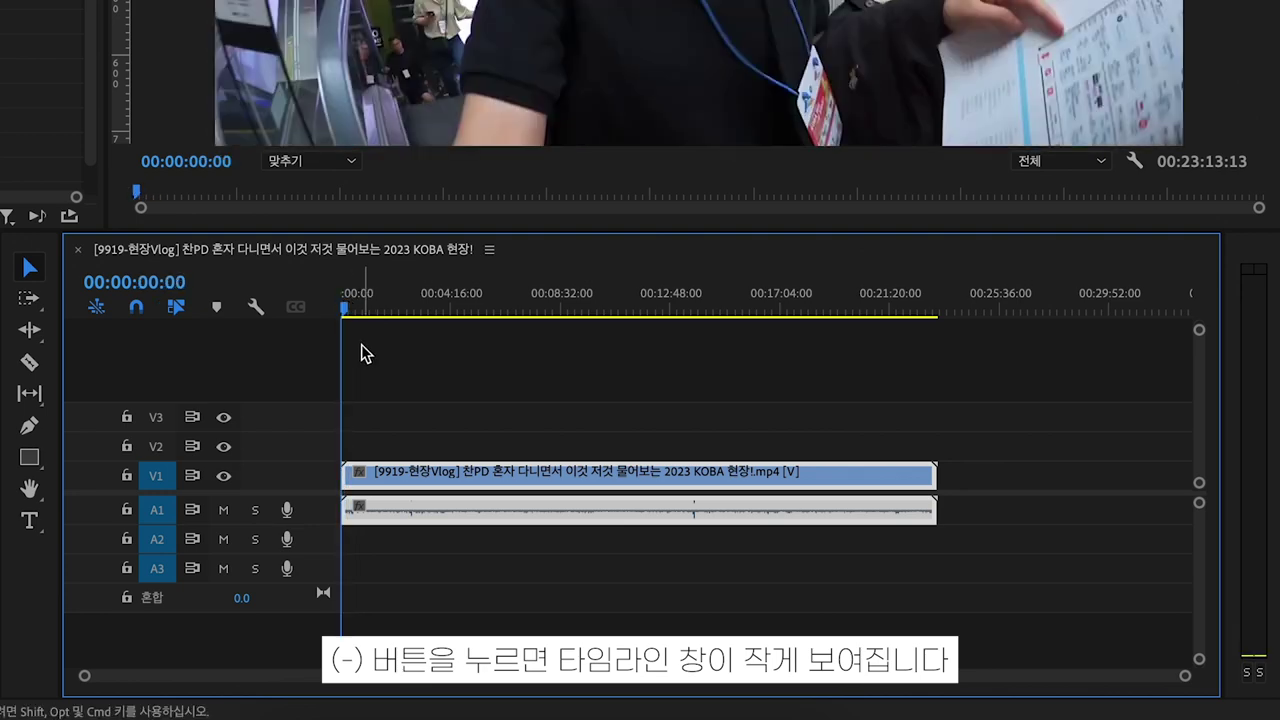
# Magnify the timeline around the beginning of the clip to examine it in detail.
pyautogui.press('=')
pyautogui.press('=')
pyautogui.press('=')
pyautogui.press('=')
pyautogui.press('=')
pyautogui.press('=')
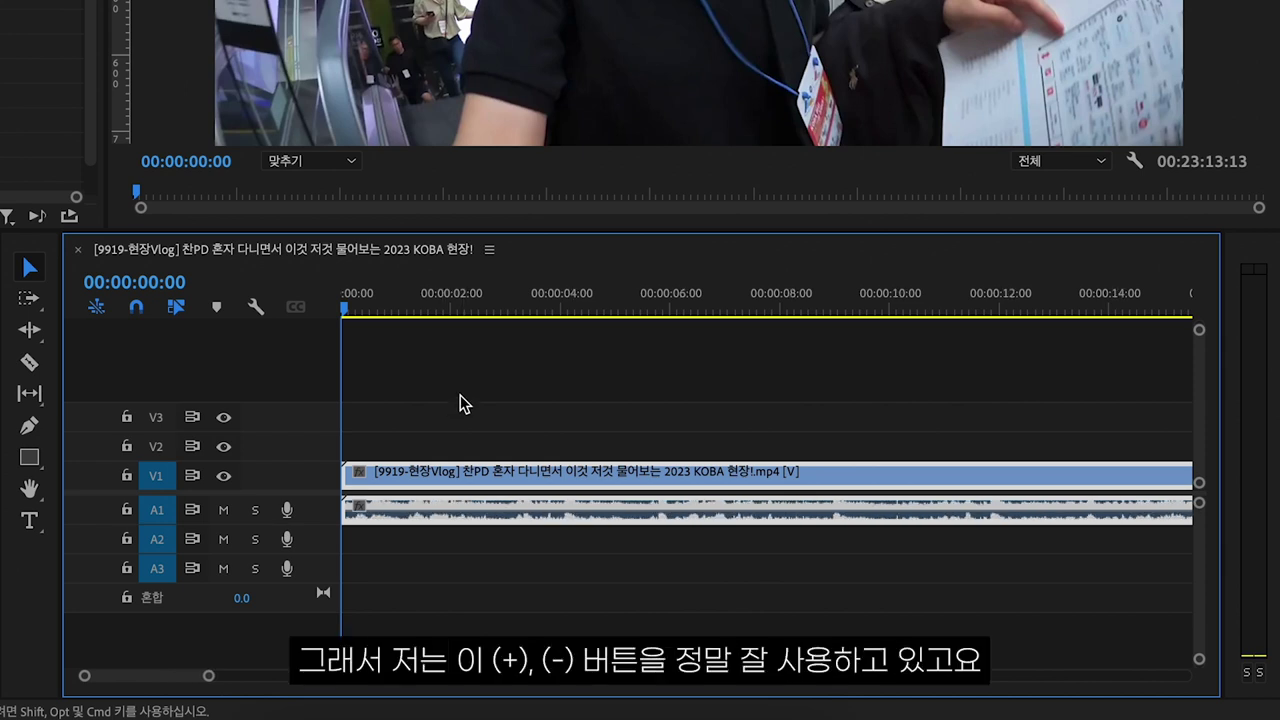
pyautogui.press('=')
pyautogui.press('=')
pyautogui.press('=')
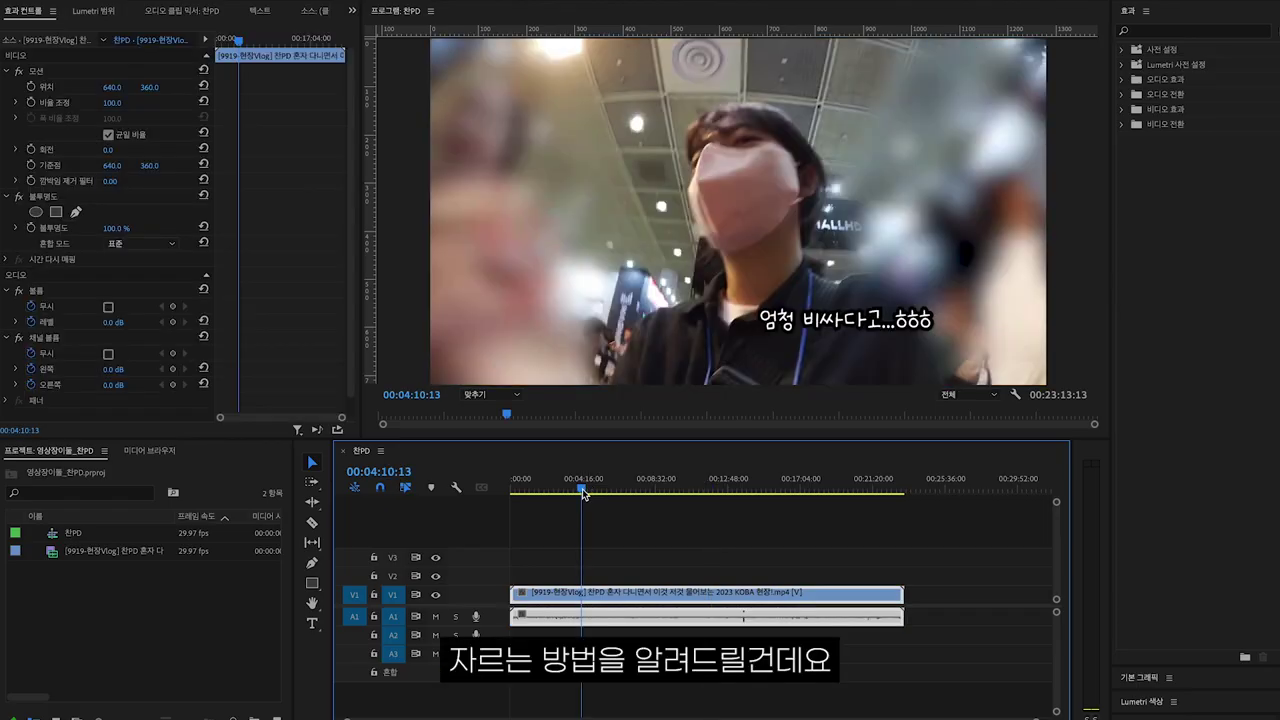
# Split the vlog clip on the timeline at 00:02:11:24.
pyautogui.click(655, 553)
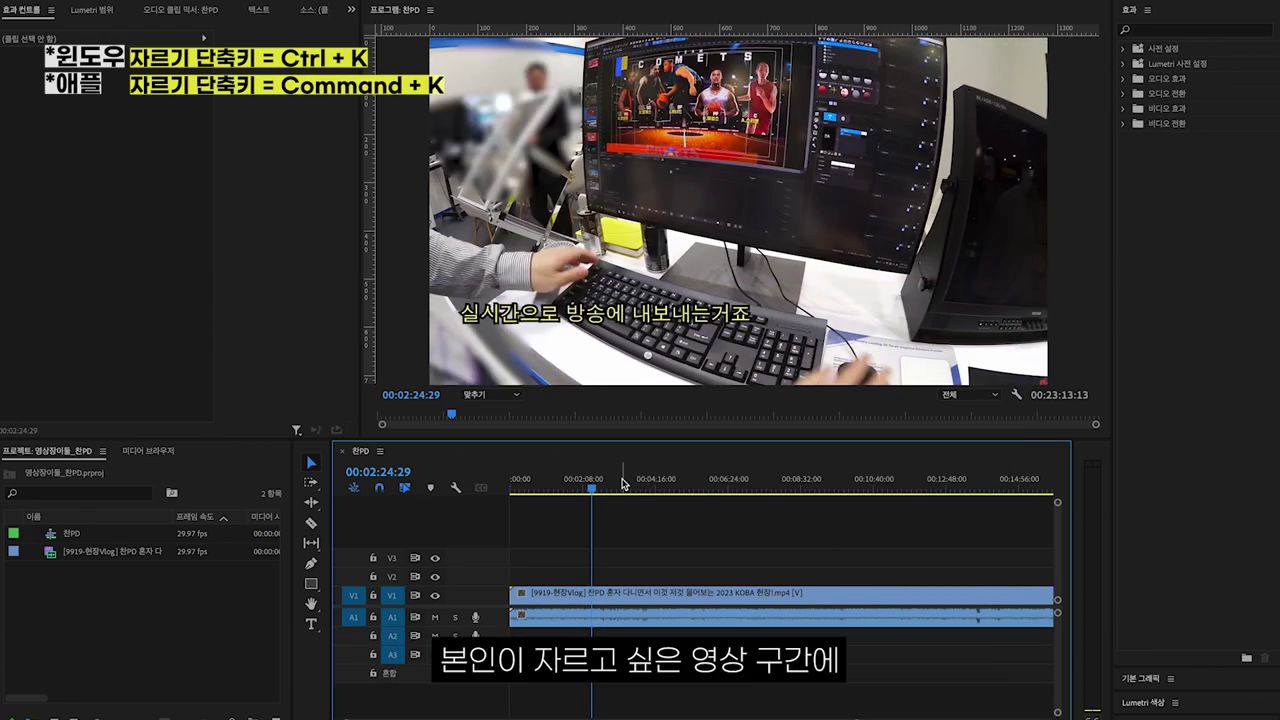
pyautogui.click(586, 487)
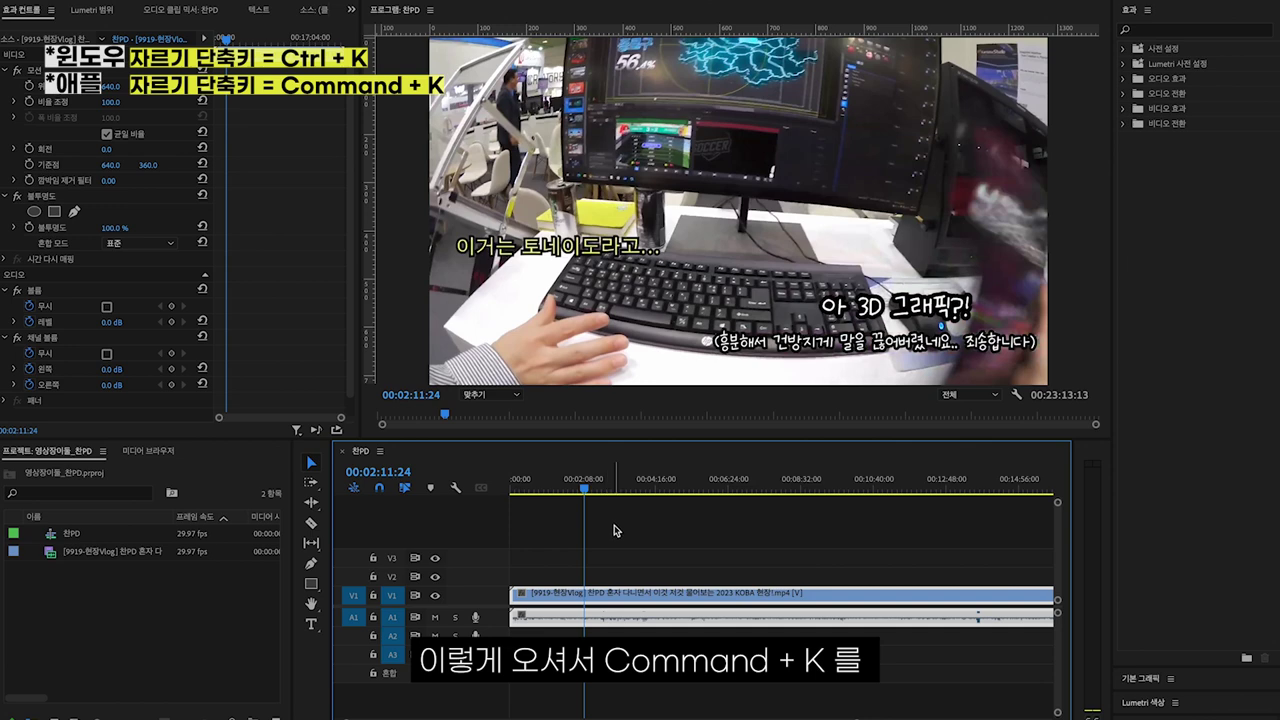
pyautogui.press('super+k')
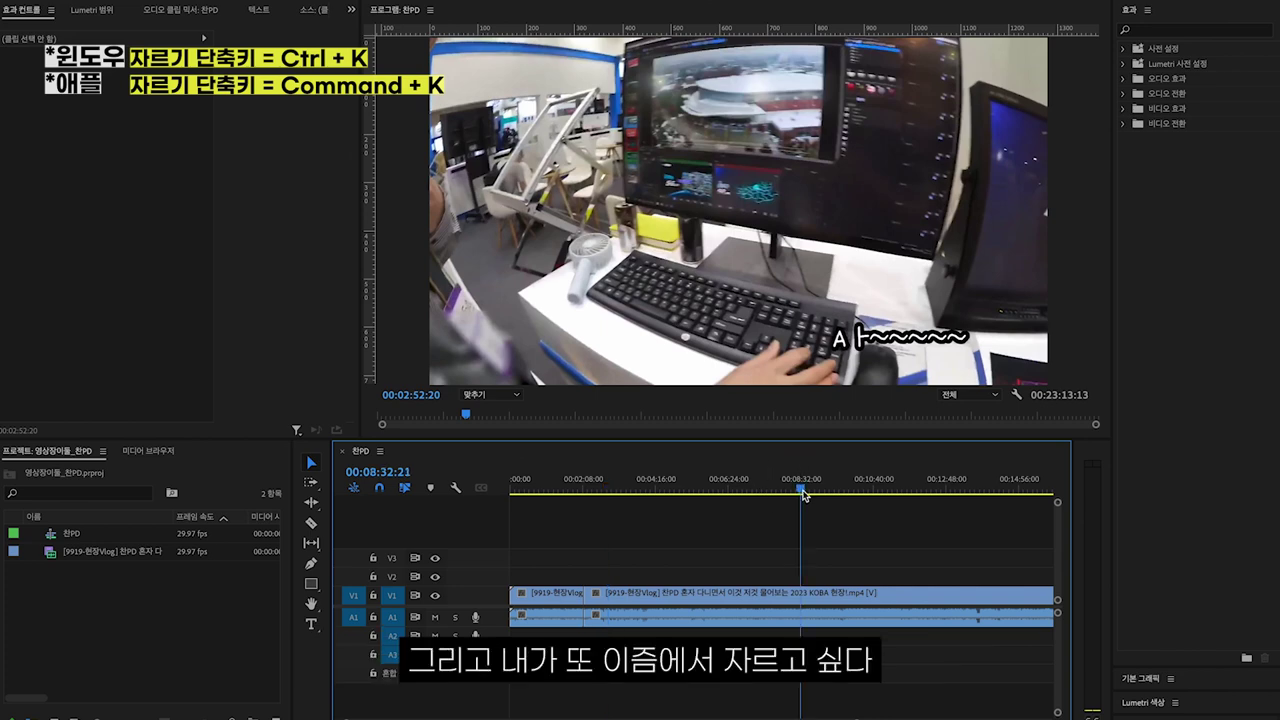
# Split the remaining part of the vlog clip at 00:08:31:12 and check the middle segment.
pyautogui.click(803, 490)
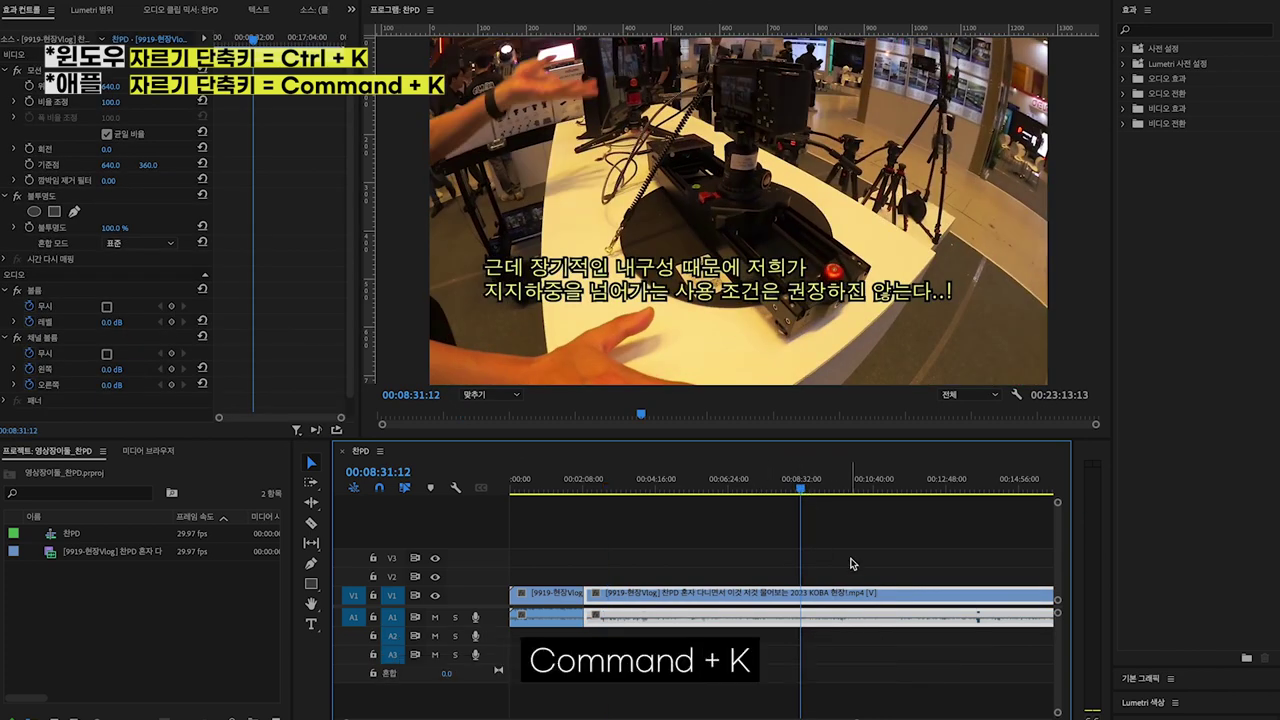
pyautogui.press('super+k')
pyautogui.moveTo(731, 592)
pyautogui.mouseDown()
pyautogui.moveTo(732, 570)
pyautogui.moveTo(732, 603)
pyautogui.mouseUp()
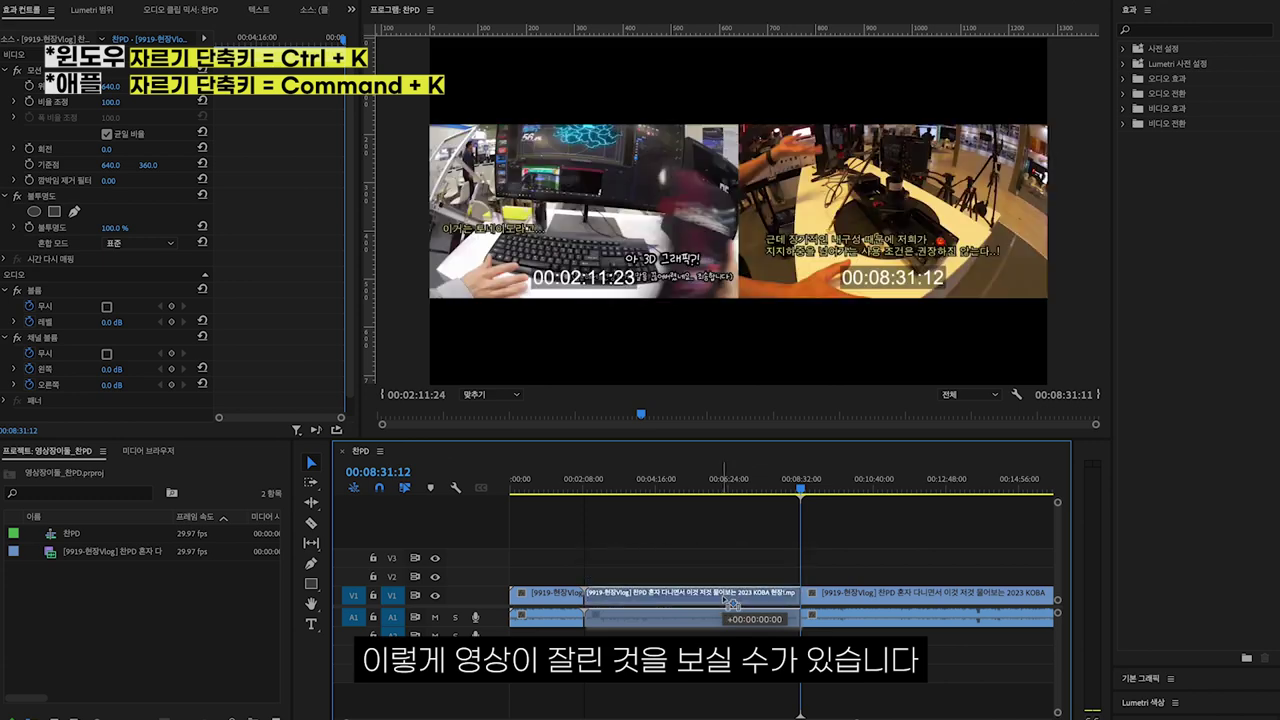
pyautogui.click(630, 635)
# Delete the middle segment between the two cuts, leaving a gap on the timeline.
pyautogui.press('-')
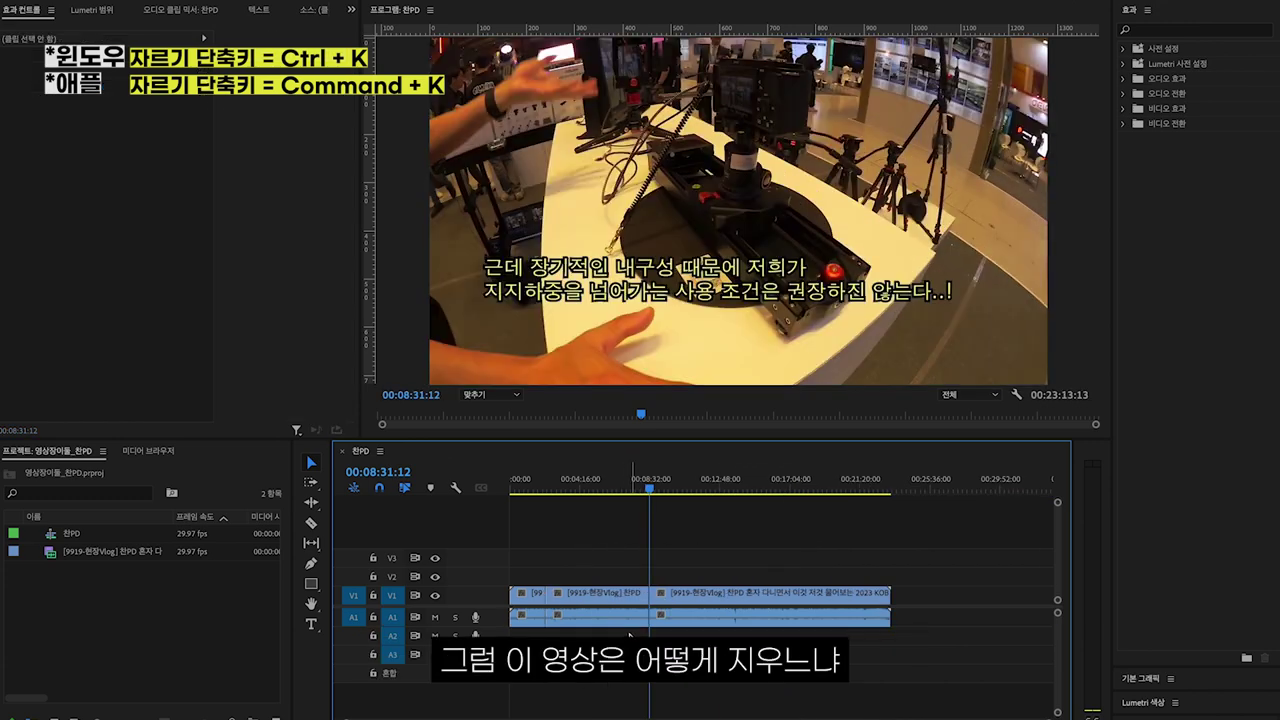
pyautogui.click(622, 603)
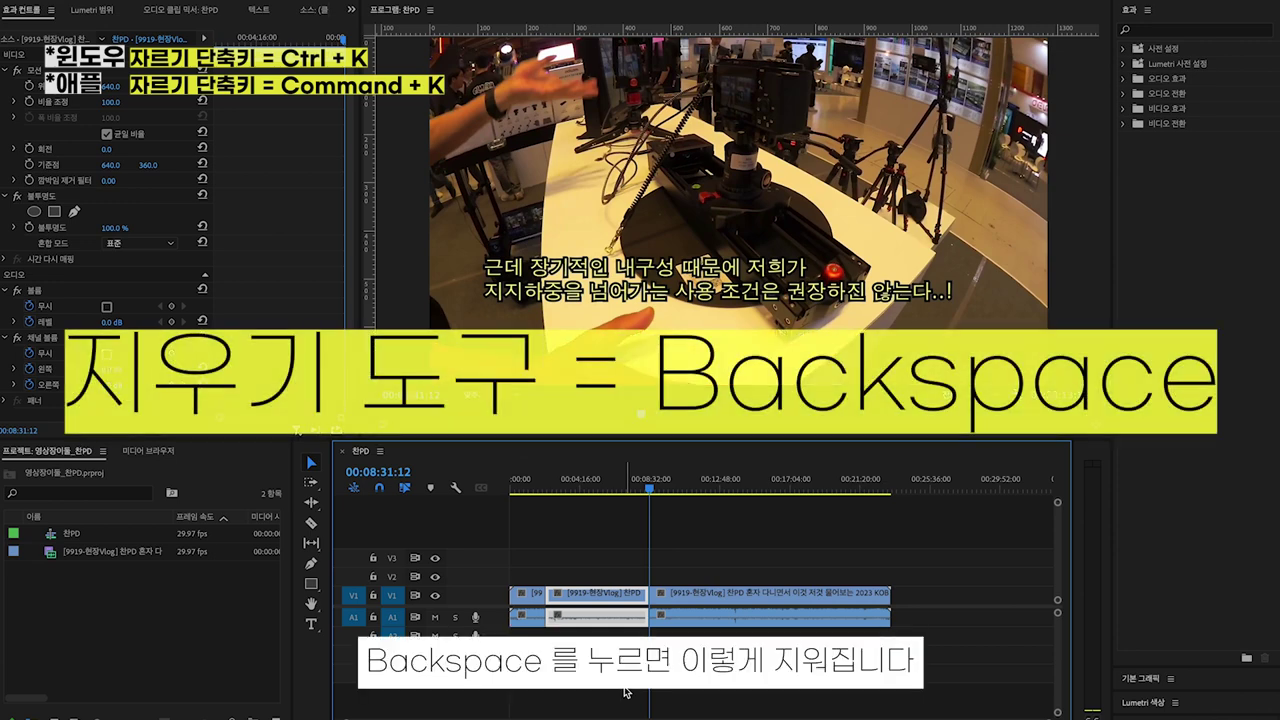
pyautogui.press('BackSpace')
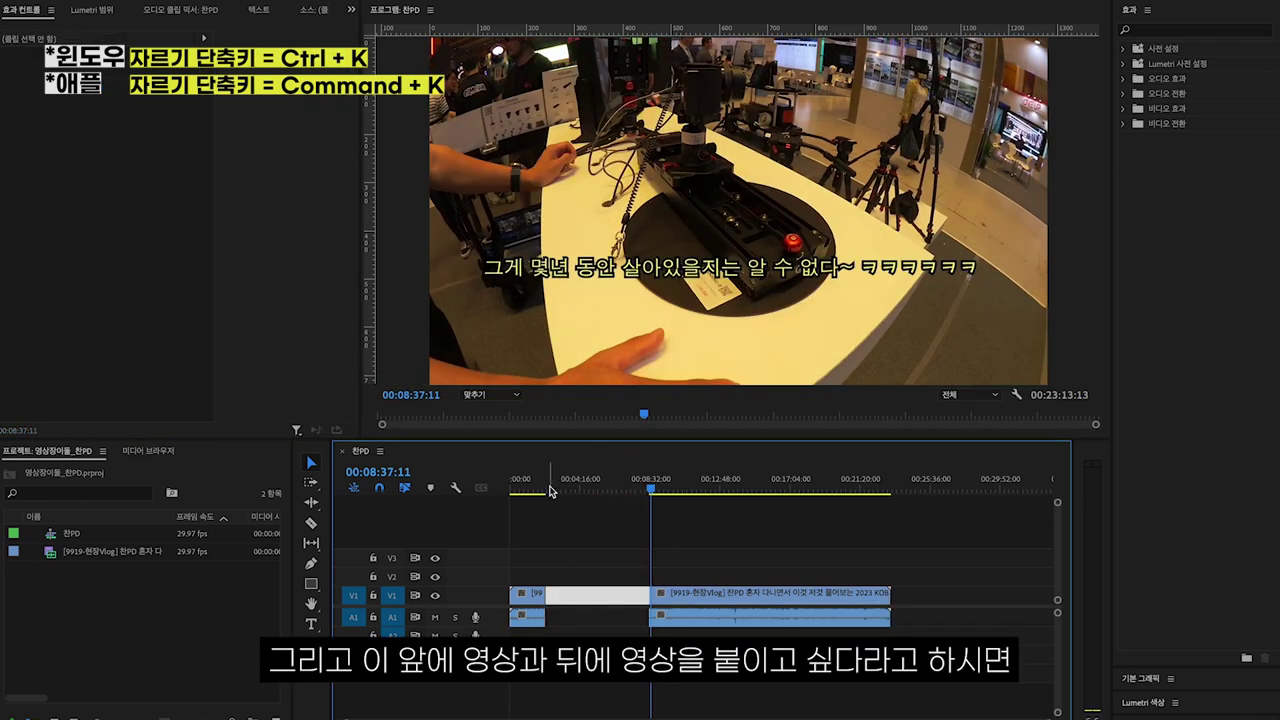
# Try to close the gap by moving the rear clip against the front clip, and undo the move.
pyautogui.click(550, 490)
pyautogui.click(648, 490)
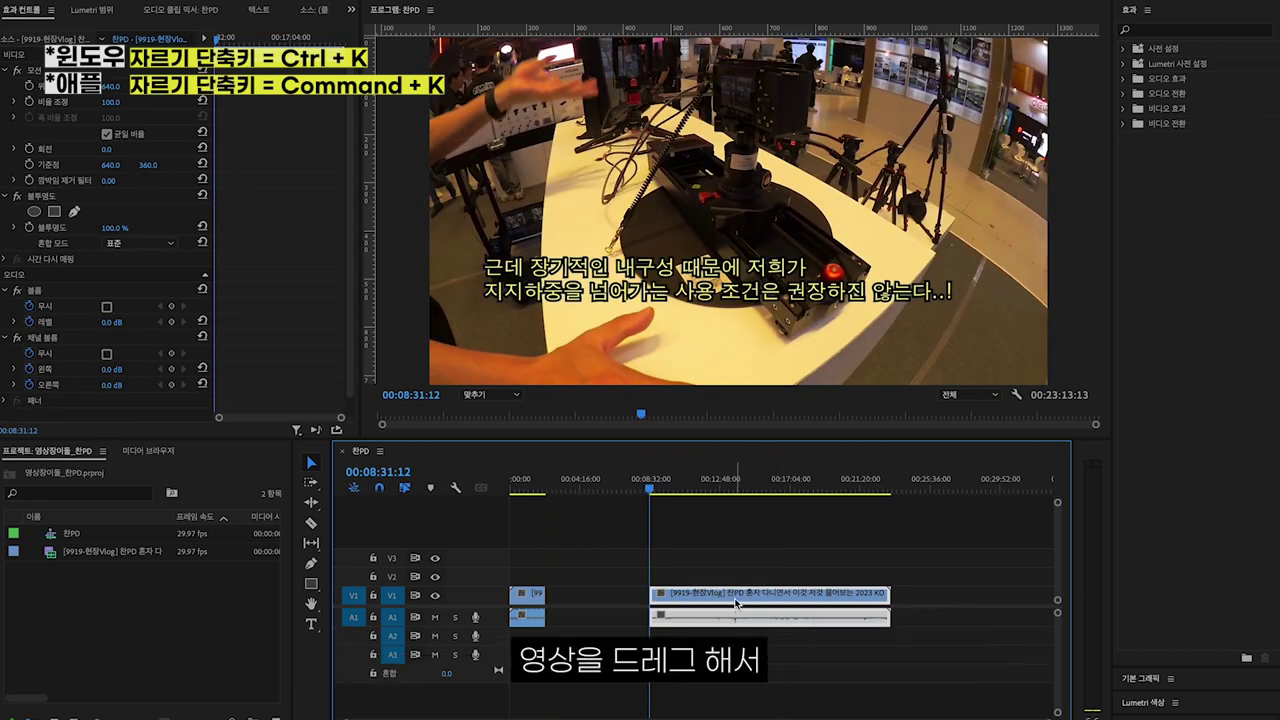
pyautogui.moveTo(736, 600); pyautogui.dragTo(636, 600)
pyautogui.hotkey('ctrl', 'z')
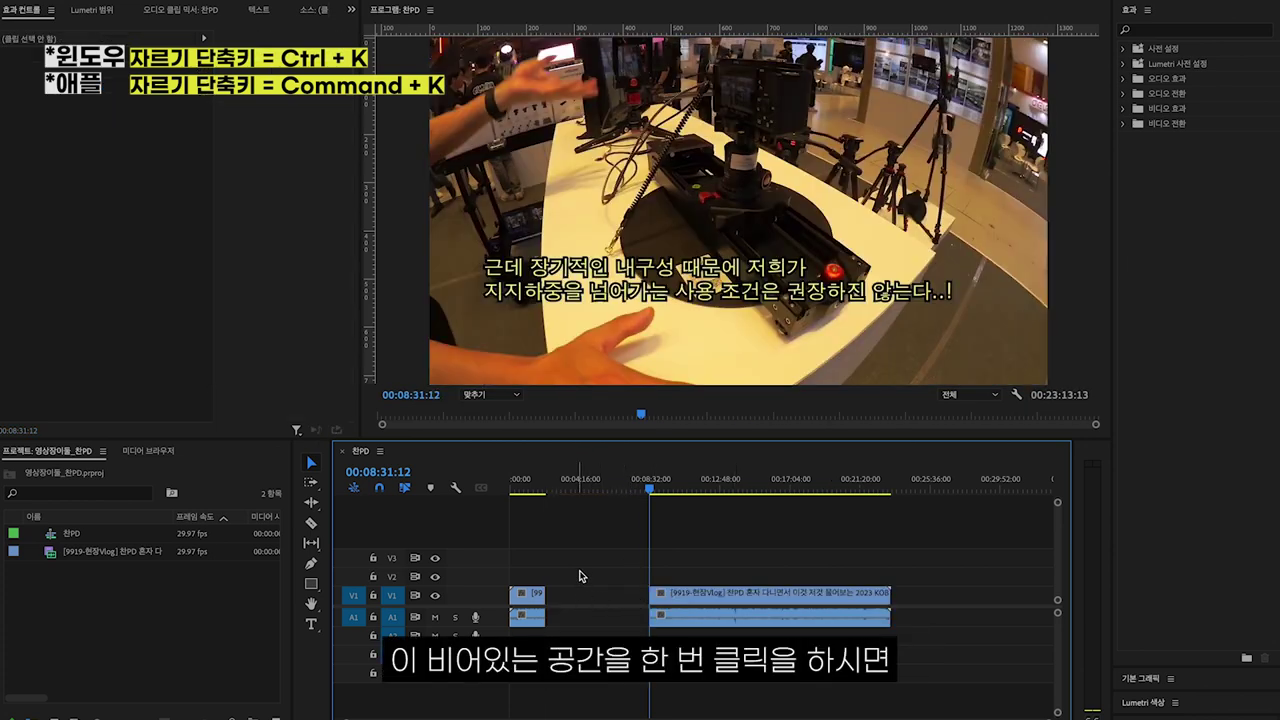
# Try closing the gap by deleting the empty space between the front and rear clips, and undo it.
pyautogui.click(612, 601)
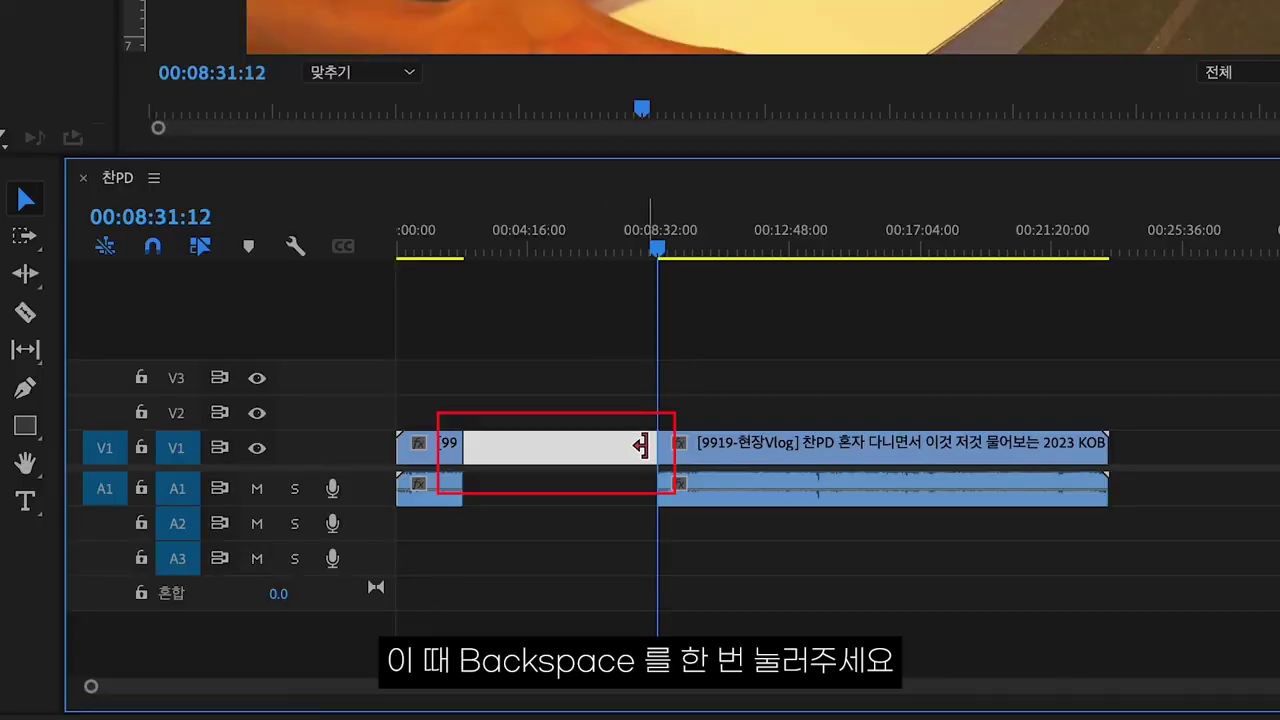
pyautogui.press('BackSpace')
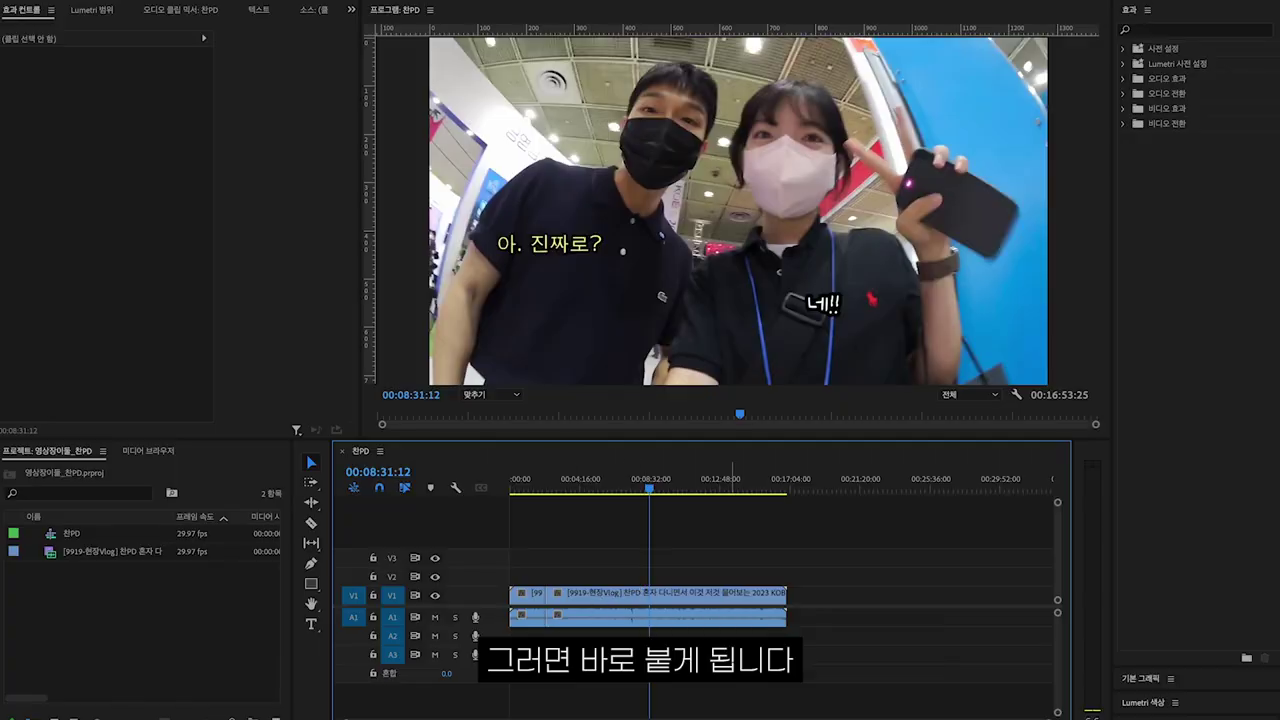
pyautogui.hotkey('ctrl', 'z')
# Try closing the gap by moving the rear clip and by deleting the empty space once more, undoing both attempts.
pyautogui.moveTo(684, 595); pyautogui.dragTo(580, 603)
pyautogui.hotkey('ctrl', 'z')
pyautogui.click(575, 596)
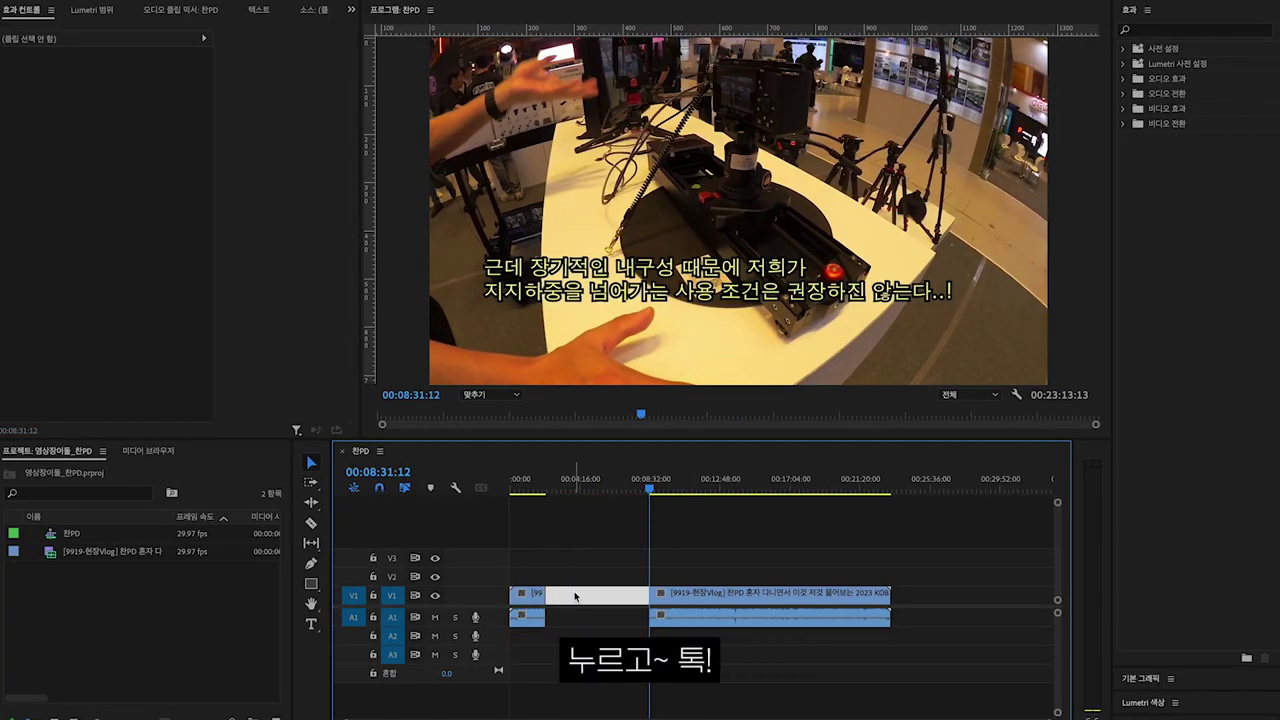
pyautogui.press('Delete')
pyautogui.hotkey('ctrl', 'z')
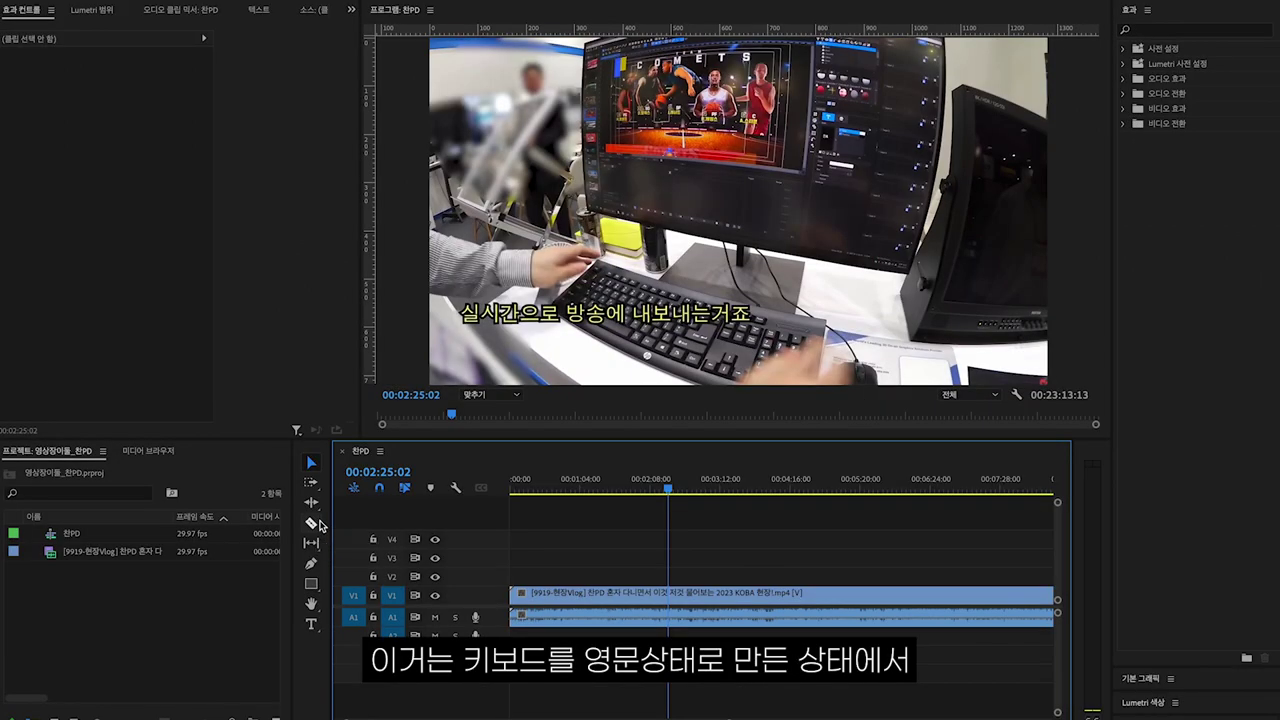
# Split the vlog clip with the Razor tool at many scattered points between about 00:03:05 and 00:13:33.
pyautogui.press('c')
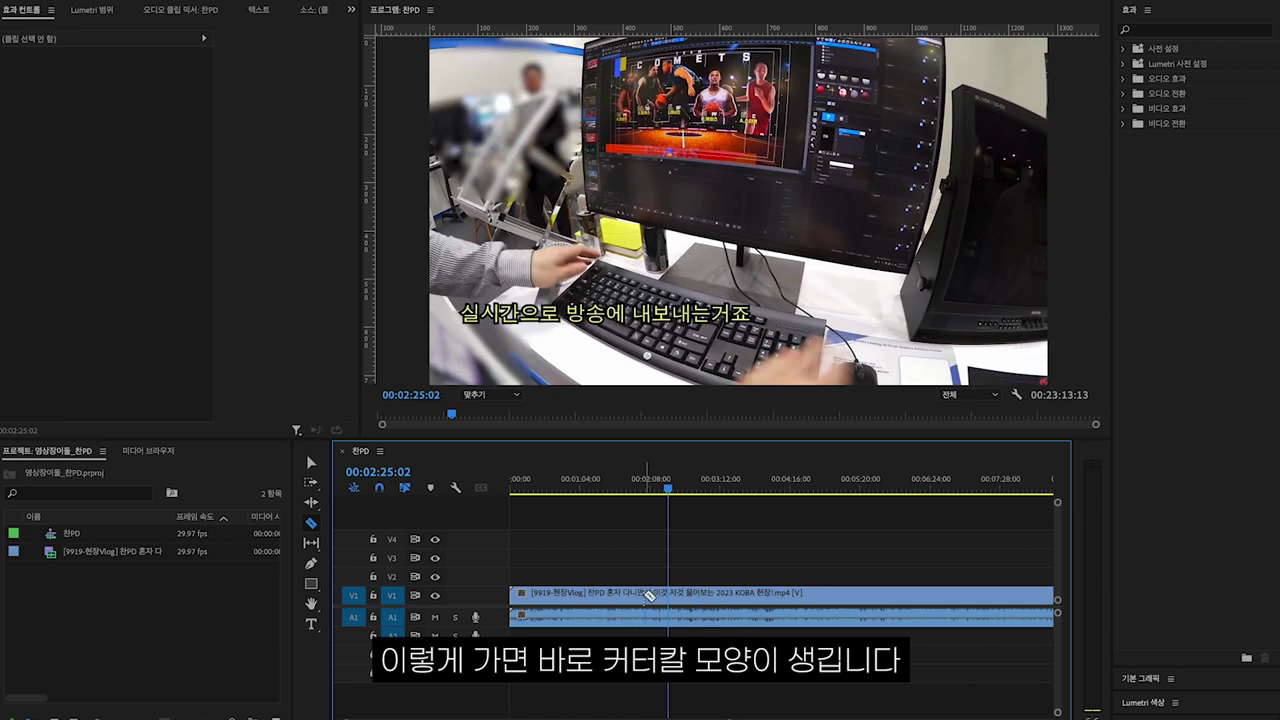
pyautogui.click(713, 594)
pyautogui.hscroll(1, 769, 598)
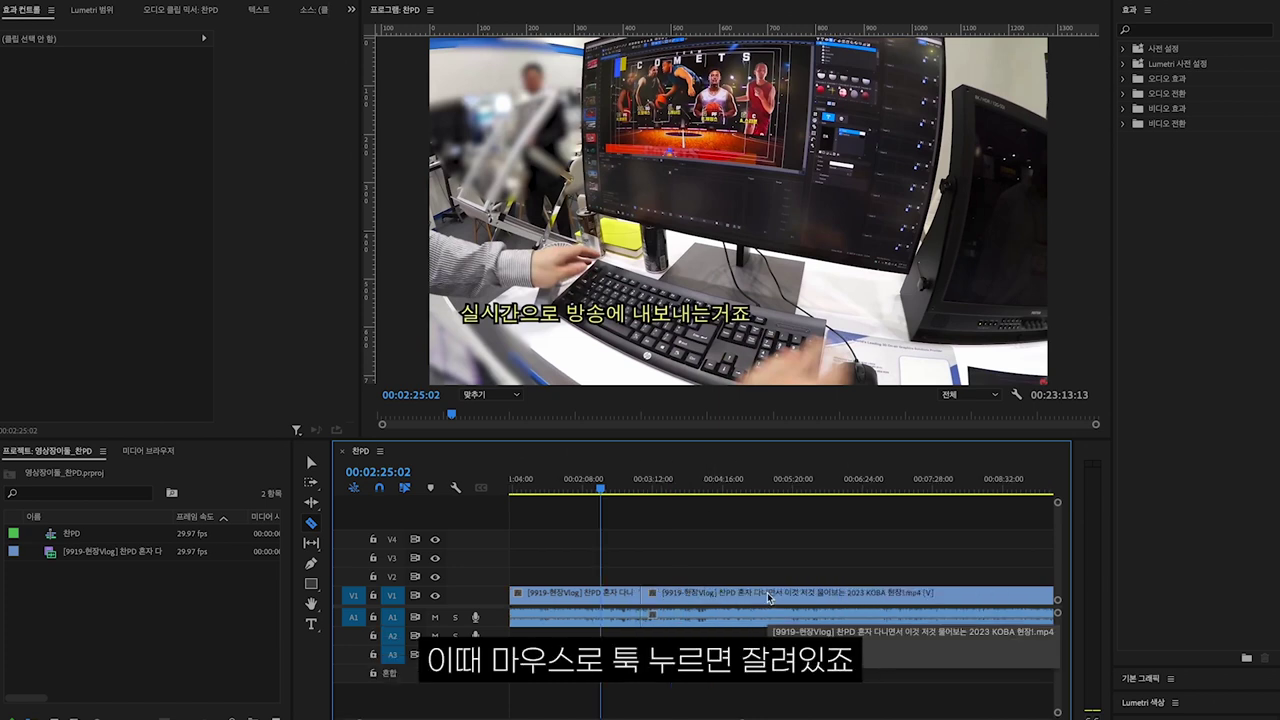
pyautogui.click(719, 594)
pyautogui.click(773, 594)
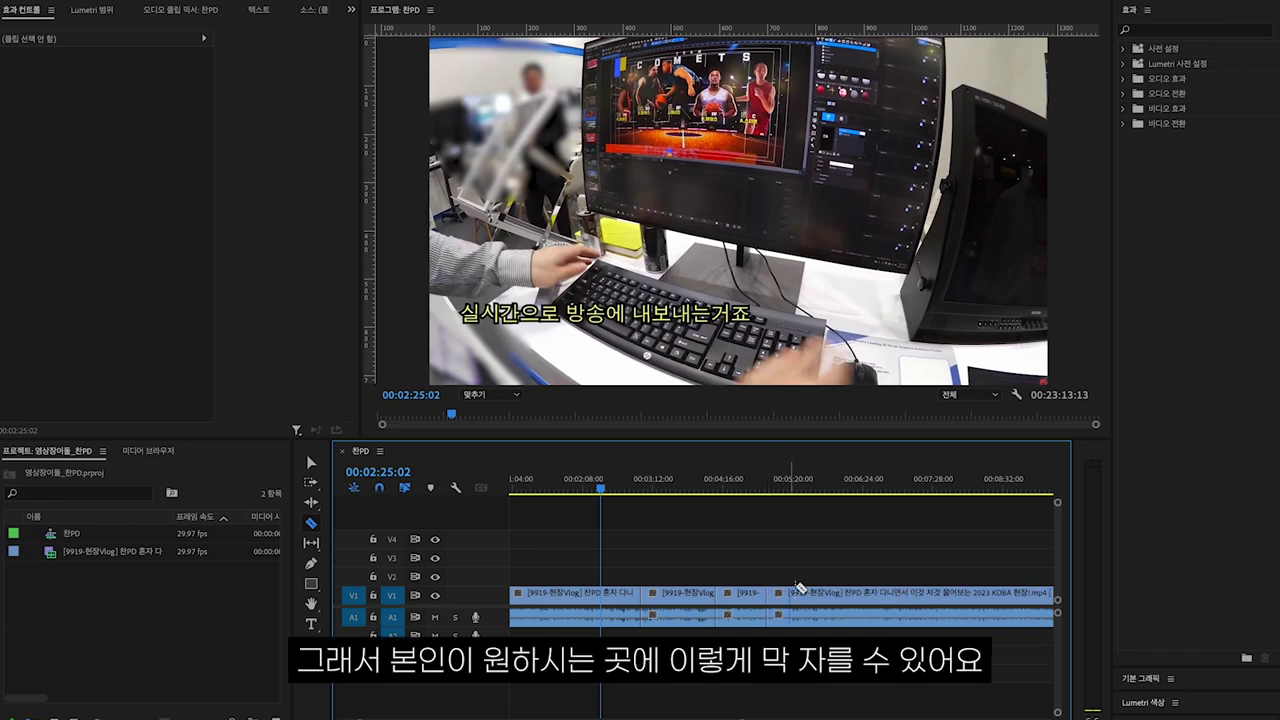
pyautogui.press('-')
pyautogui.click(720, 594)
pyautogui.click(776, 594)
pyautogui.click(842, 594)
pyautogui.click(880, 594)
pyautogui.click(812, 594)
pyautogui.click(717, 594)
pyautogui.click(748, 594)
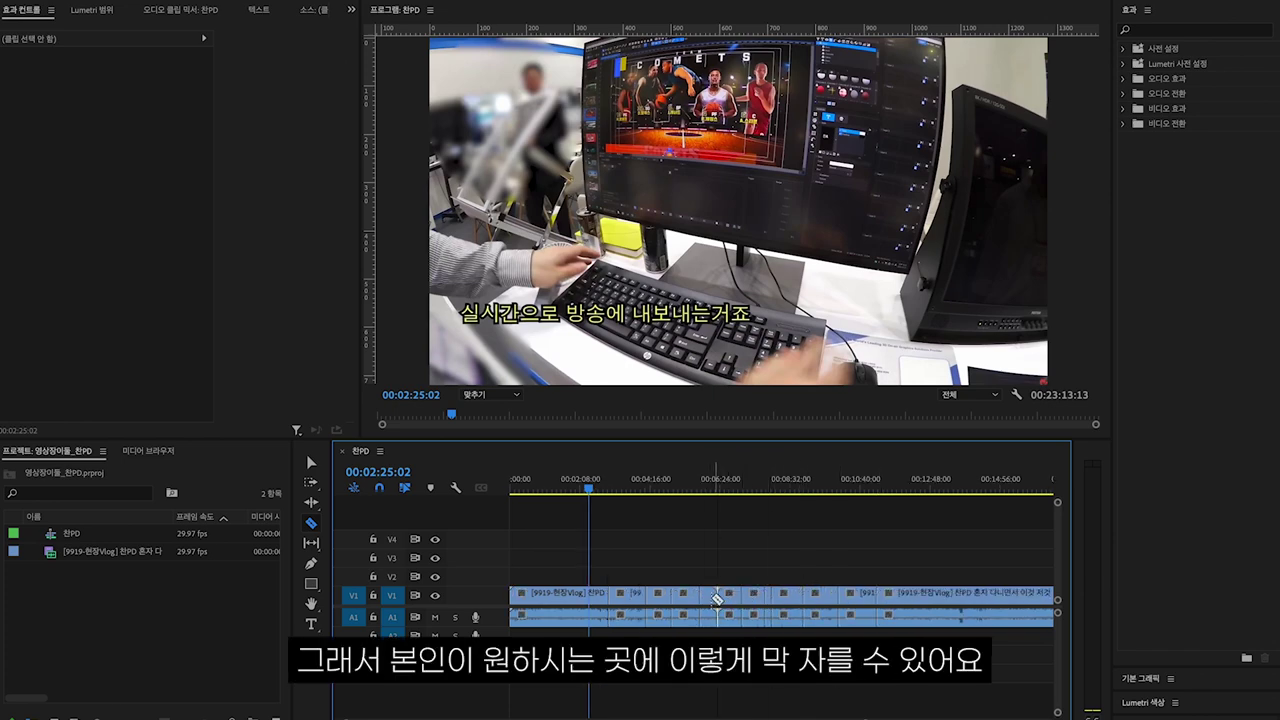
pyautogui.click(922, 594)
pyautogui.click(966, 594)
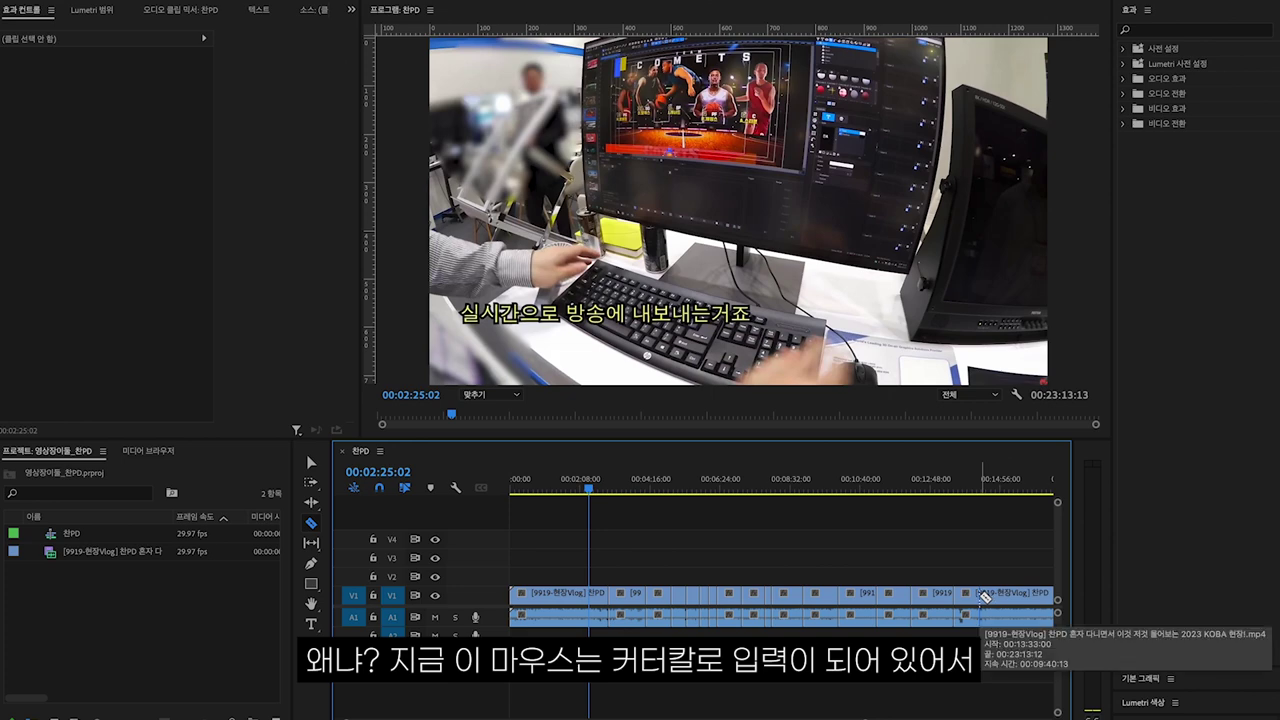
# Switch to the Selection tool, try moving the last segment along the timeline and up to track V3, and undo the move.
pyautogui.press('v')
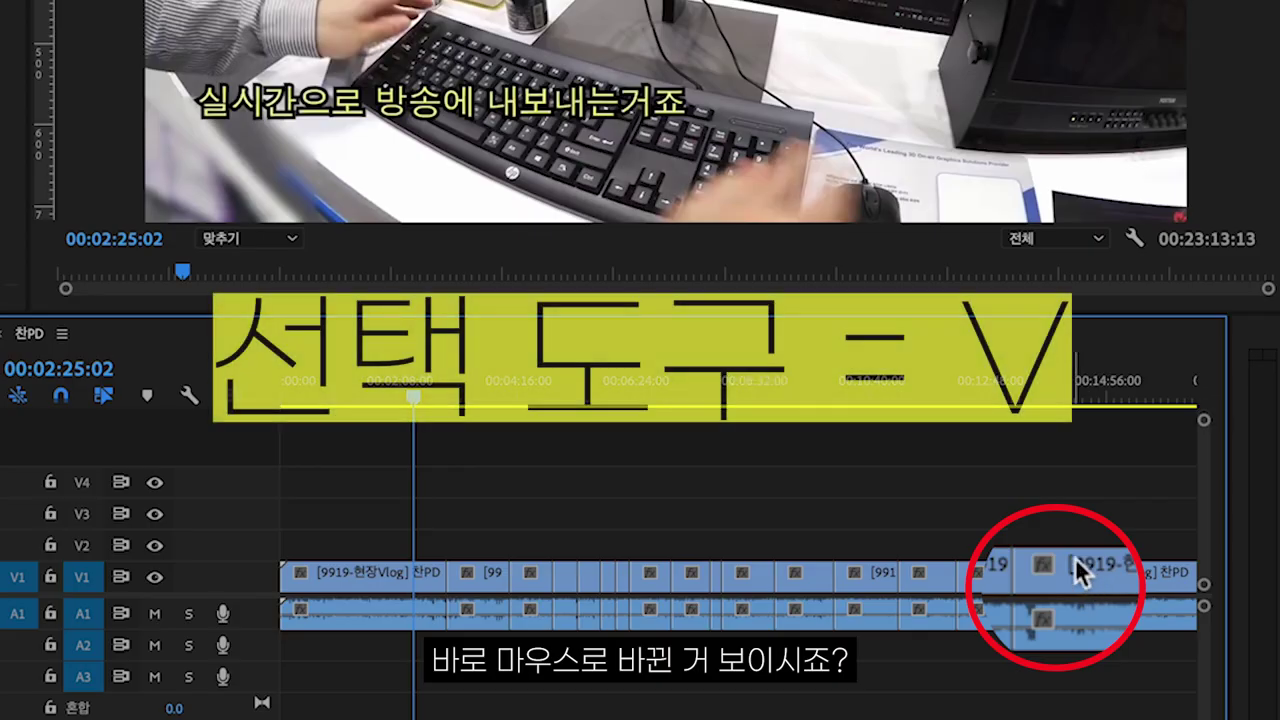
pyautogui.moveTo(1068, 575); pyautogui.dragTo(1111, 589)
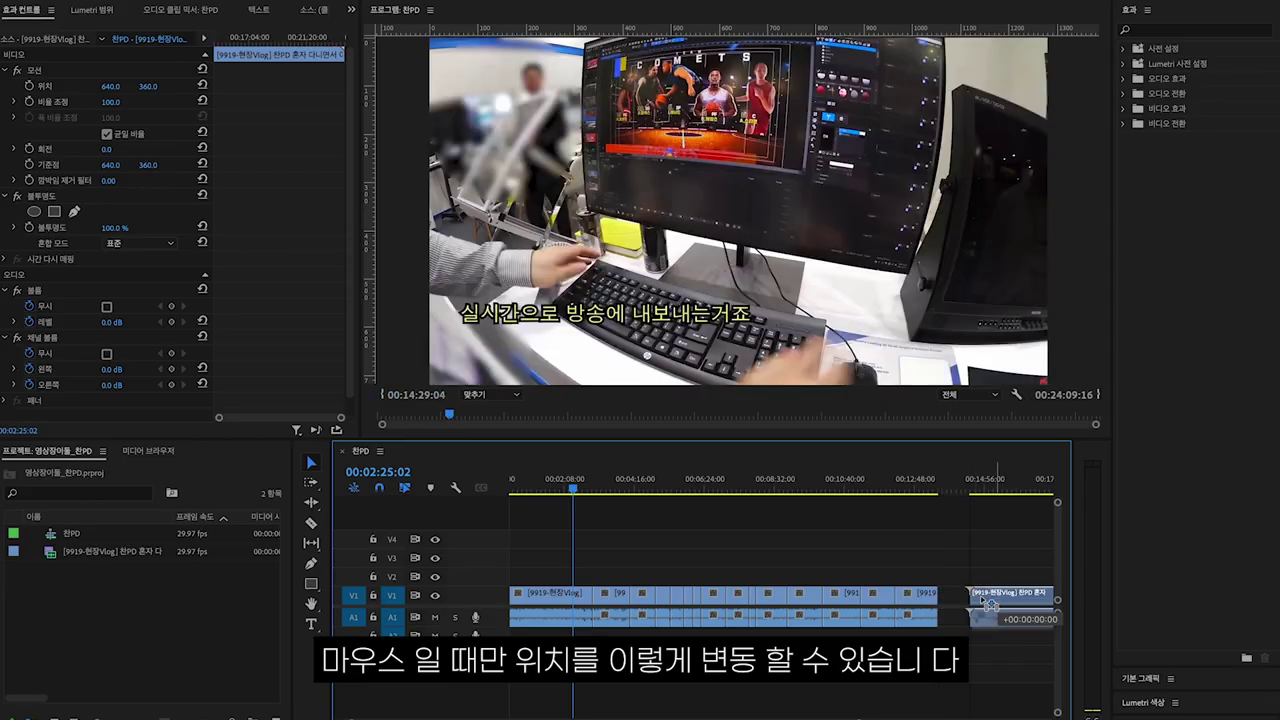
pyautogui.moveTo(988, 601); pyautogui.dragTo(970, 570)
pyautogui.doubleClick(969, 570)
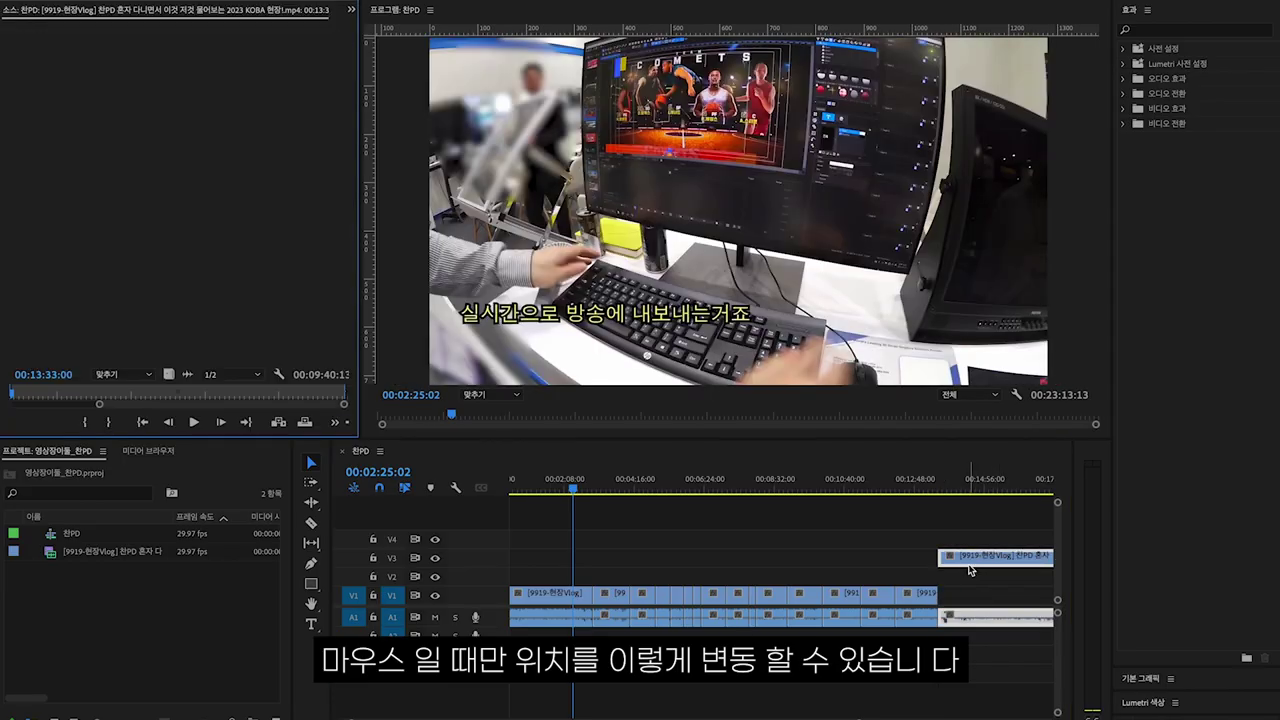
pyautogui.hotkey('ctrl', 'z')
# Move the second segment further along V1 with Snap on, catching its edge on the following cut points.
pyautogui.press('-')
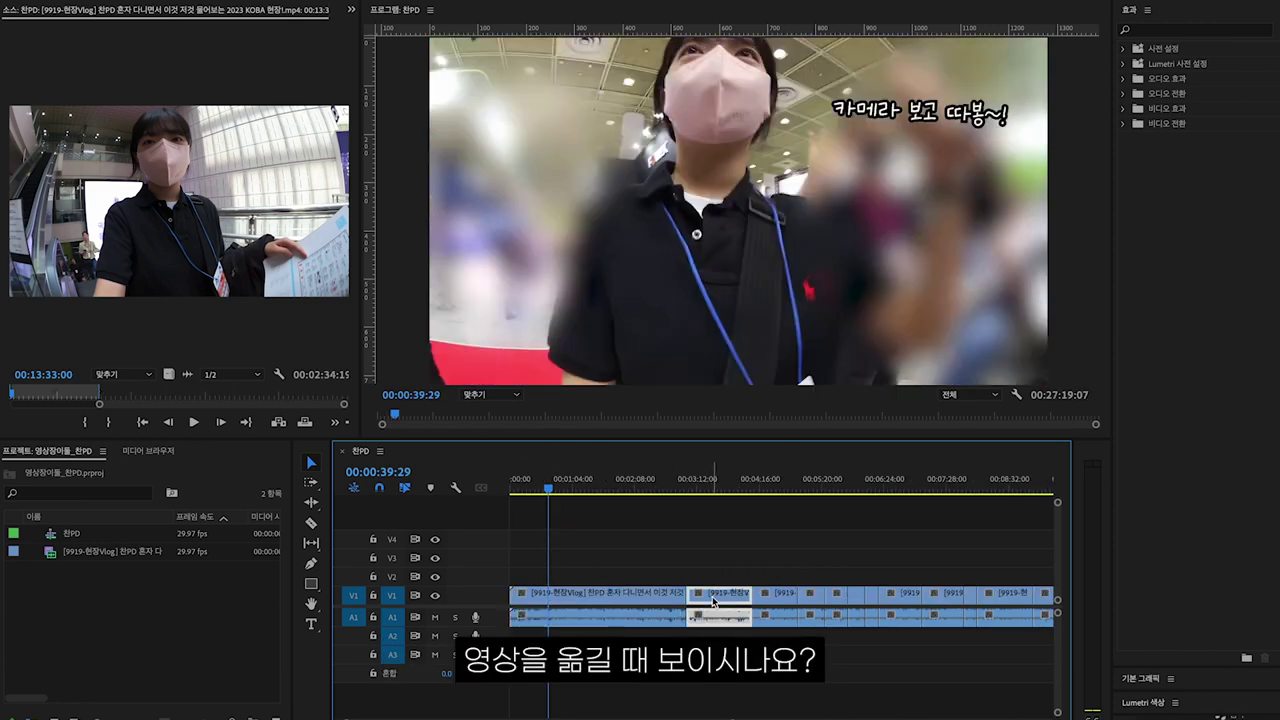
pyautogui.moveTo(712, 596); pyautogui.dragTo(737, 605)
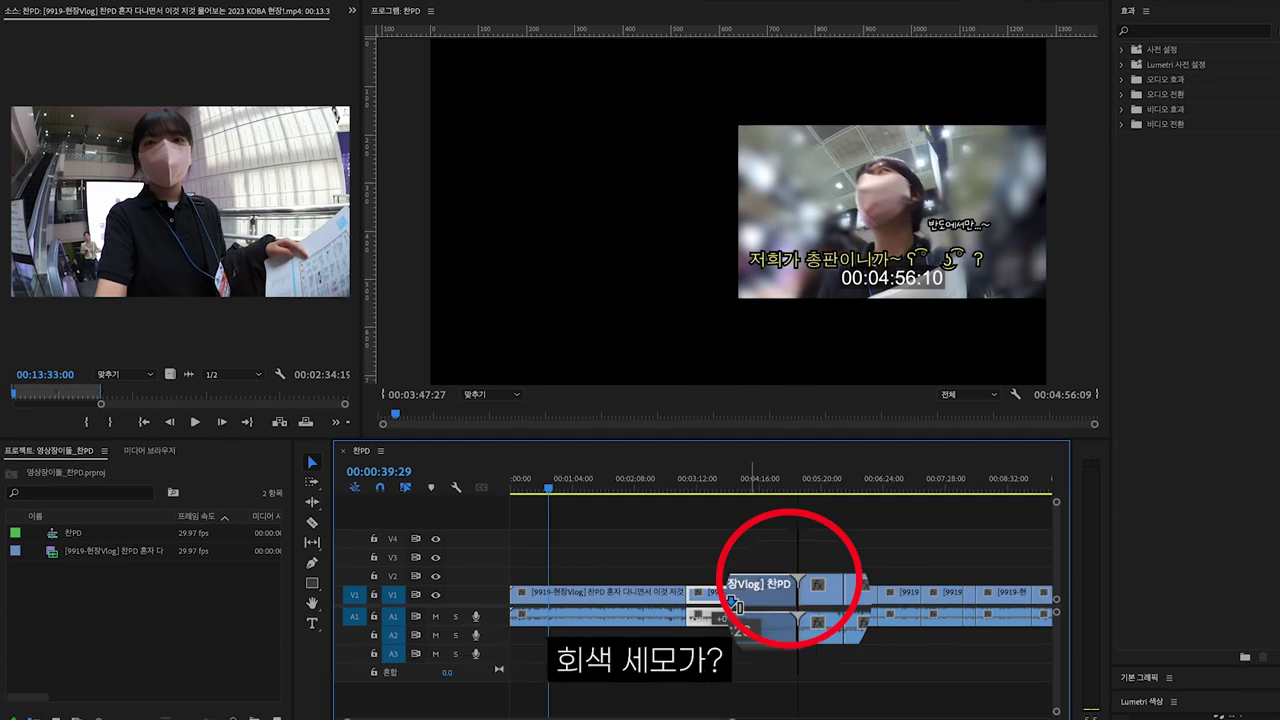
pyautogui.moveTo(737, 605)
pyautogui.mouseDown()
pyautogui.moveTo(776, 600)
pyautogui.moveTo(731, 600)
pyautogui.moveTo(756, 600)
pyautogui.mouseUp()
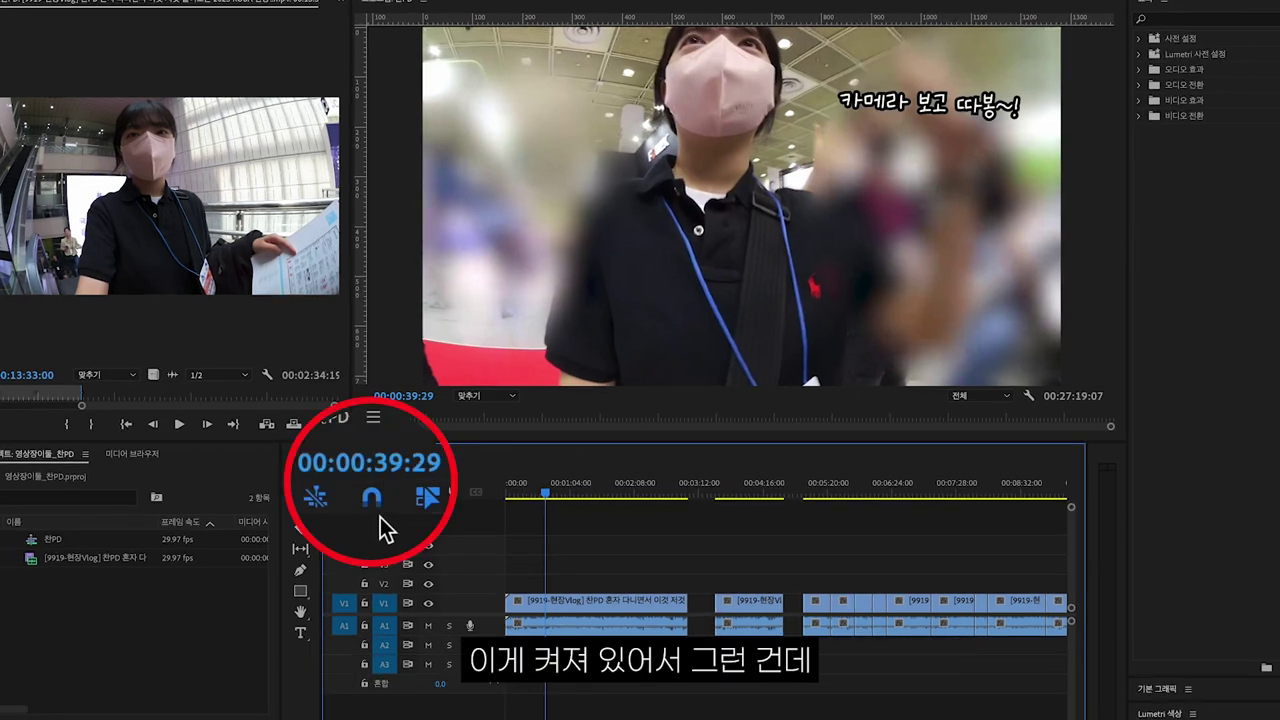
# Turn off Snap and move the second segment freely toward the end of the front clip.
pyautogui.click(371, 497)
pyautogui.moveTo(745, 601); pyautogui.dragTo(710, 607)
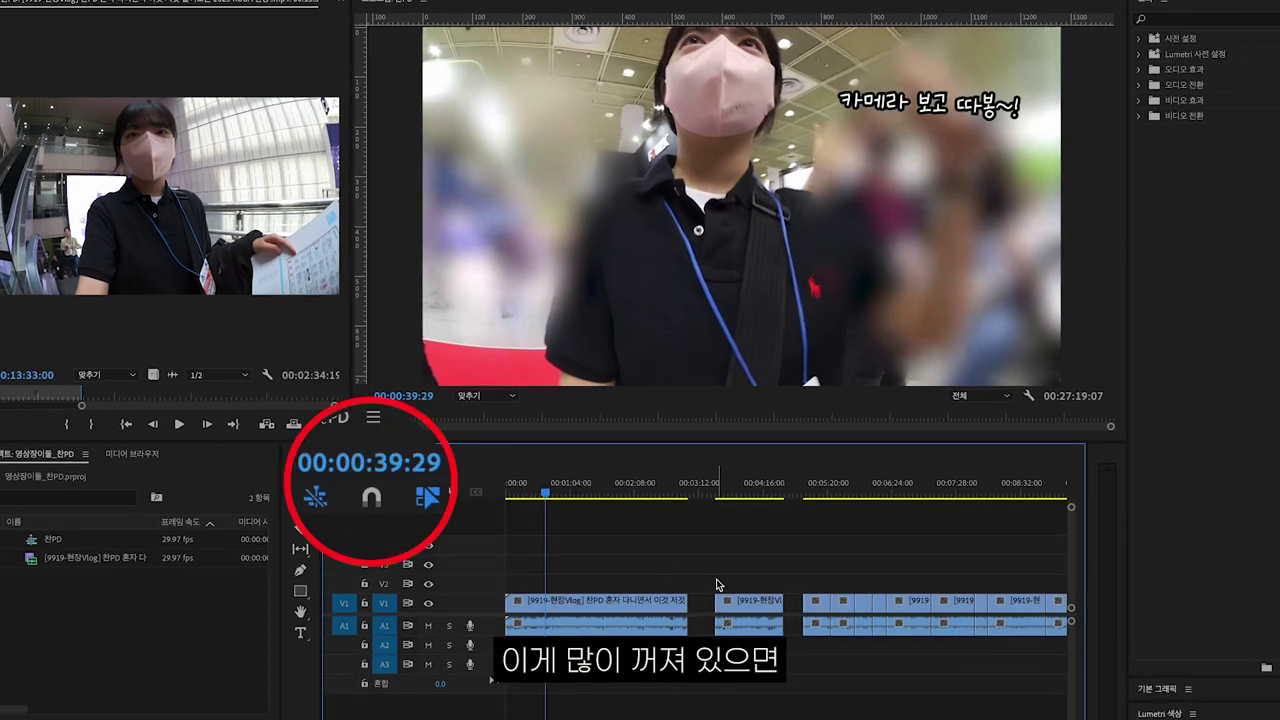
pyautogui.moveTo(617, 462); pyautogui.dragTo(655, 467)
pyautogui.moveTo(733, 603); pyautogui.dragTo(728, 603)
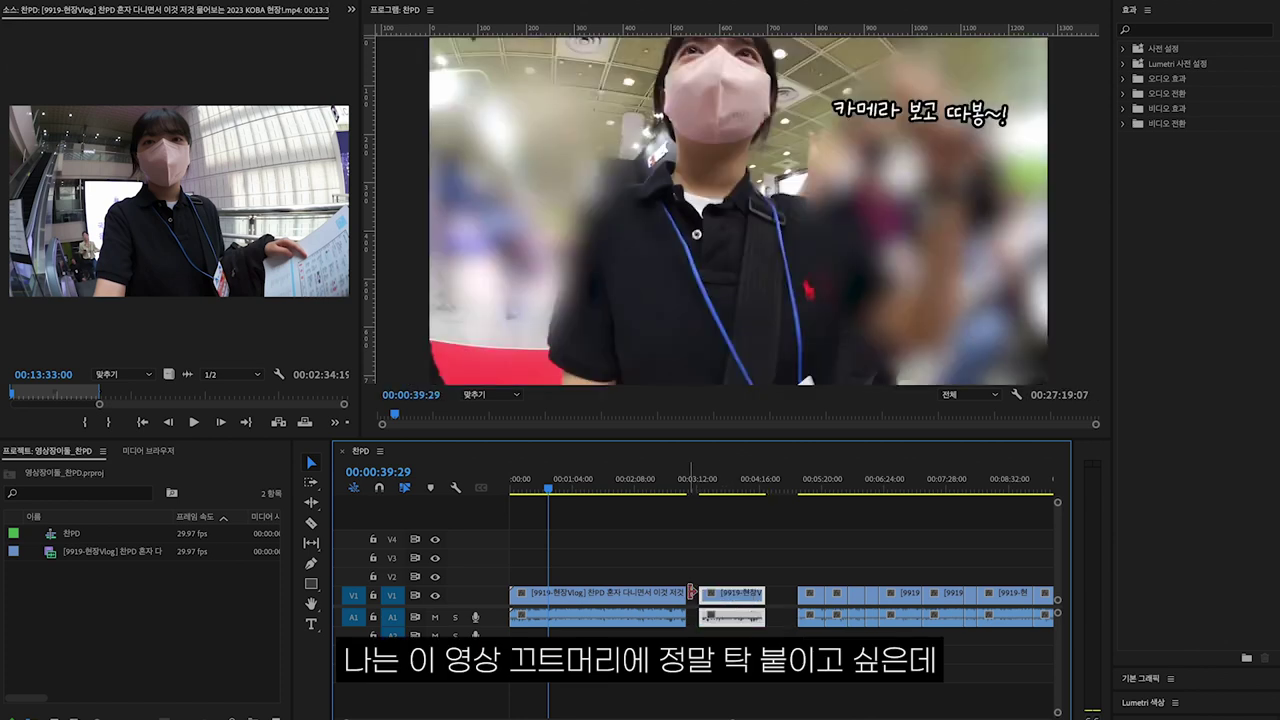
pyautogui.moveTo(726, 601); pyautogui.dragTo(717, 600)
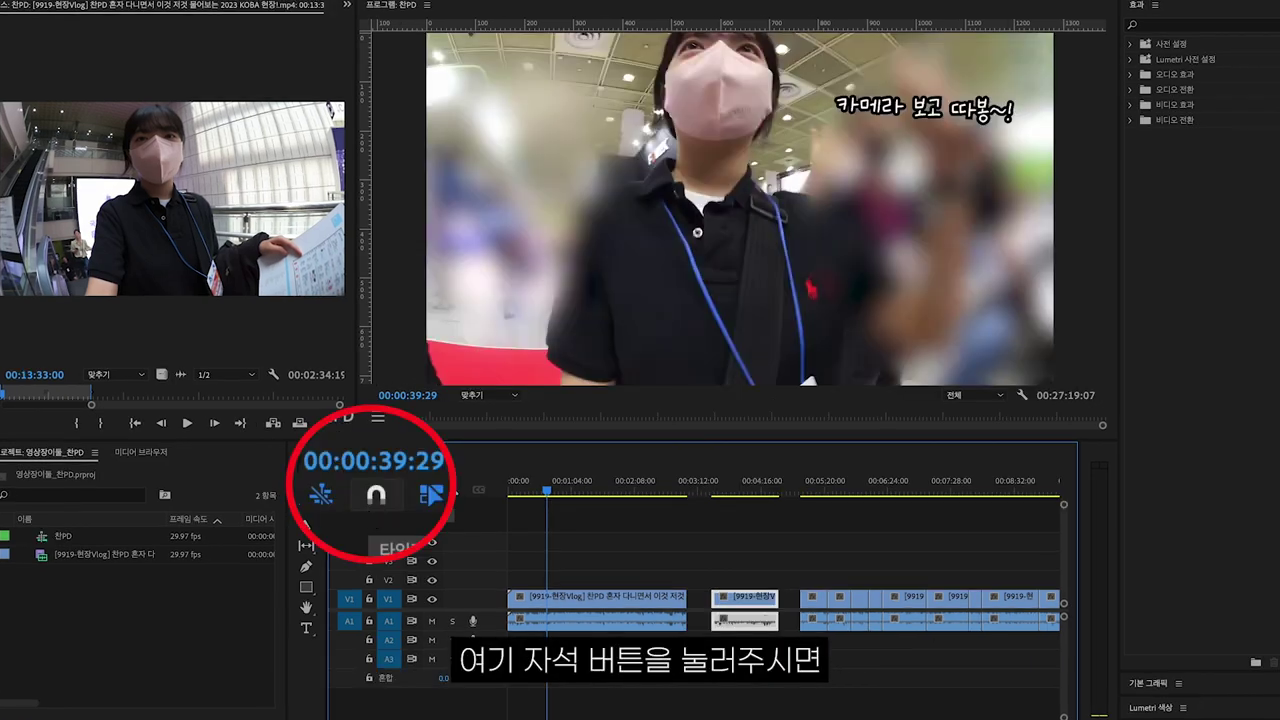
# Turn on Snap, move the second segment against the end of the front clip, and undo the move.
pyautogui.click(379, 487)
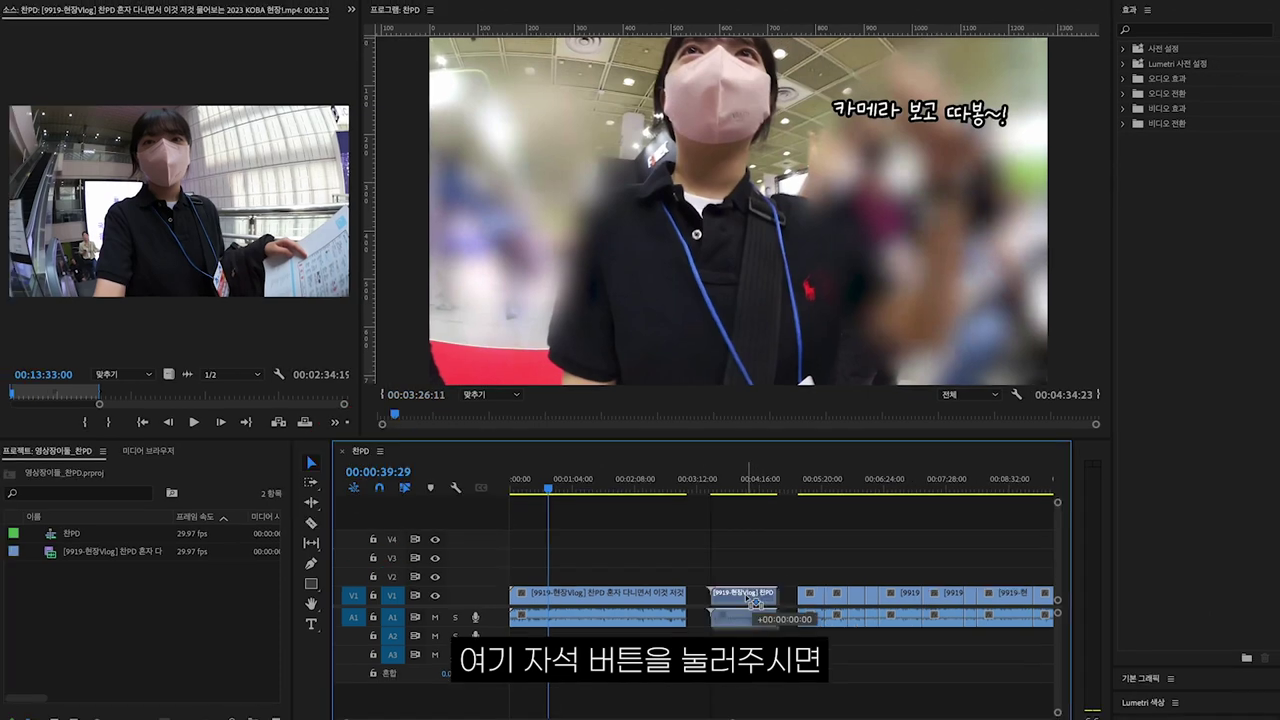
pyautogui.moveTo(740, 598)
pyautogui.mouseDown()
pyautogui.moveTo(720, 600)
pyautogui.moveTo(740, 598)
pyautogui.mouseUp()
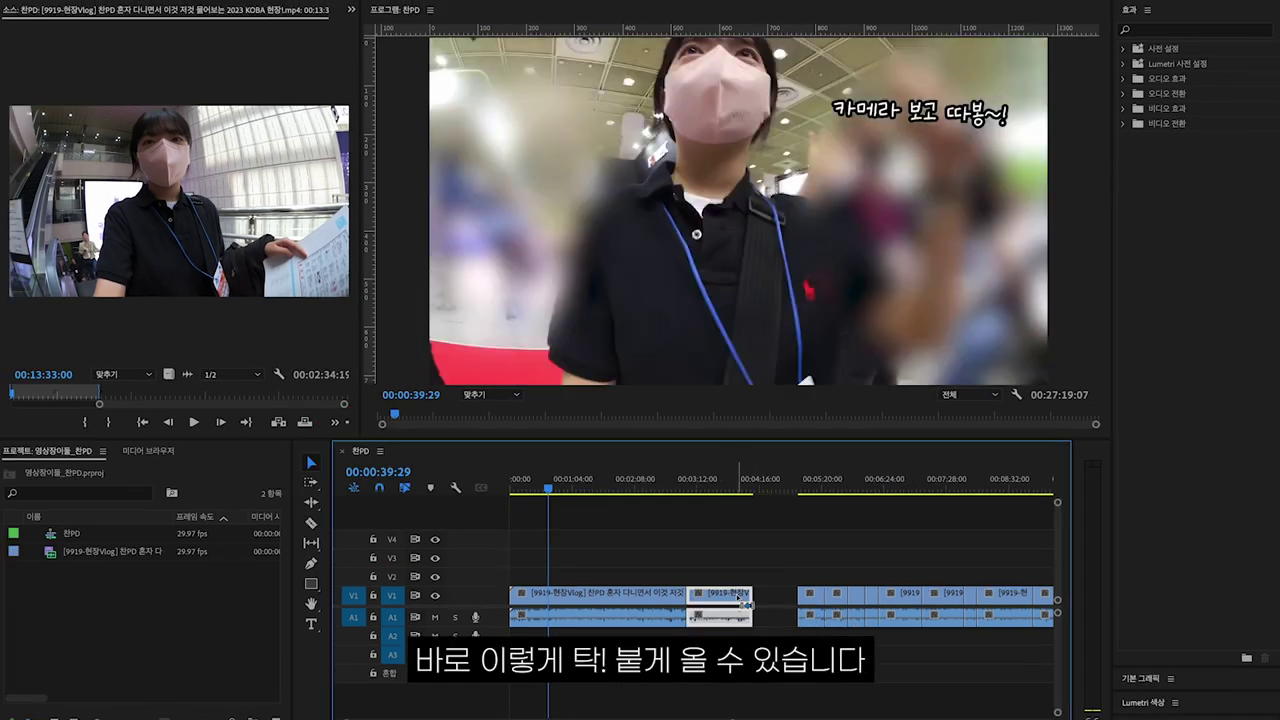
pyautogui.hotkey('ctrl', 'z')
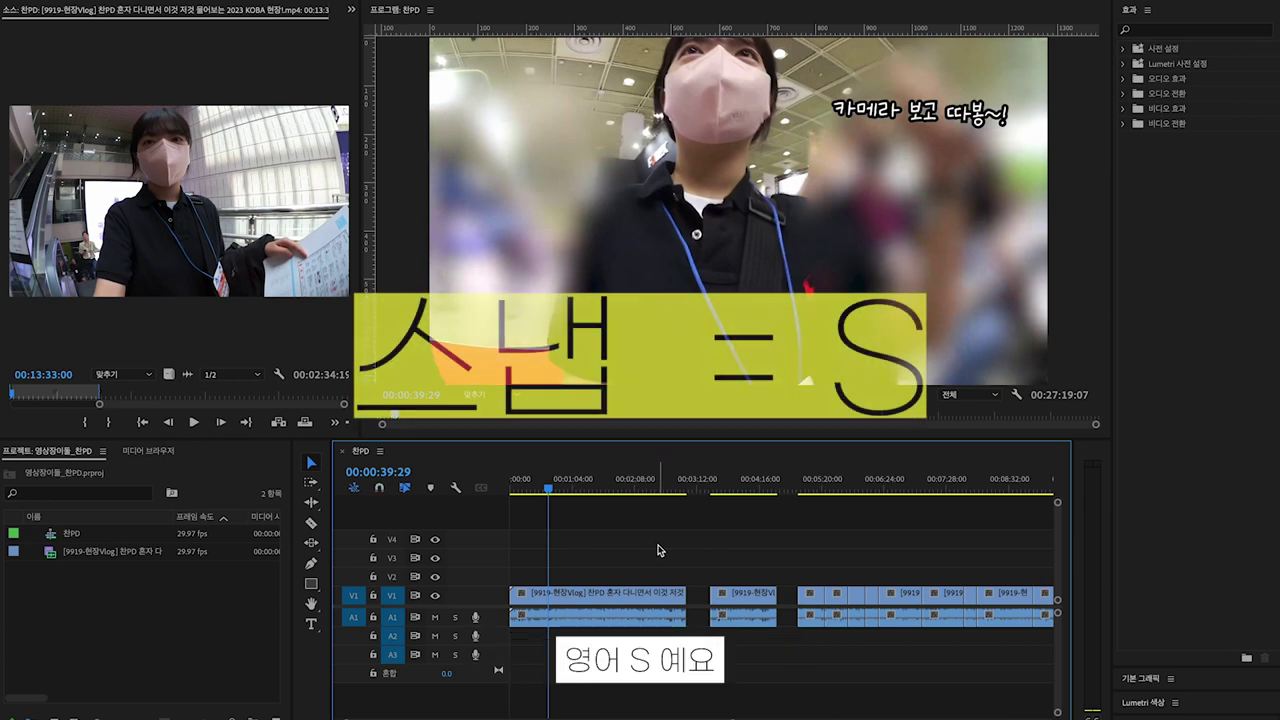
# With Snap on, attach the second segment directly to the end of the front clip and clear the selection.
pyautogui.click(748, 597)
pyautogui.moveTo(748, 597)
pyautogui.mouseDown()
pyautogui.moveTo(725, 598)
pyautogui.moveTo(762, 603)
pyautogui.moveTo(736, 608)
pyautogui.mouseUp()
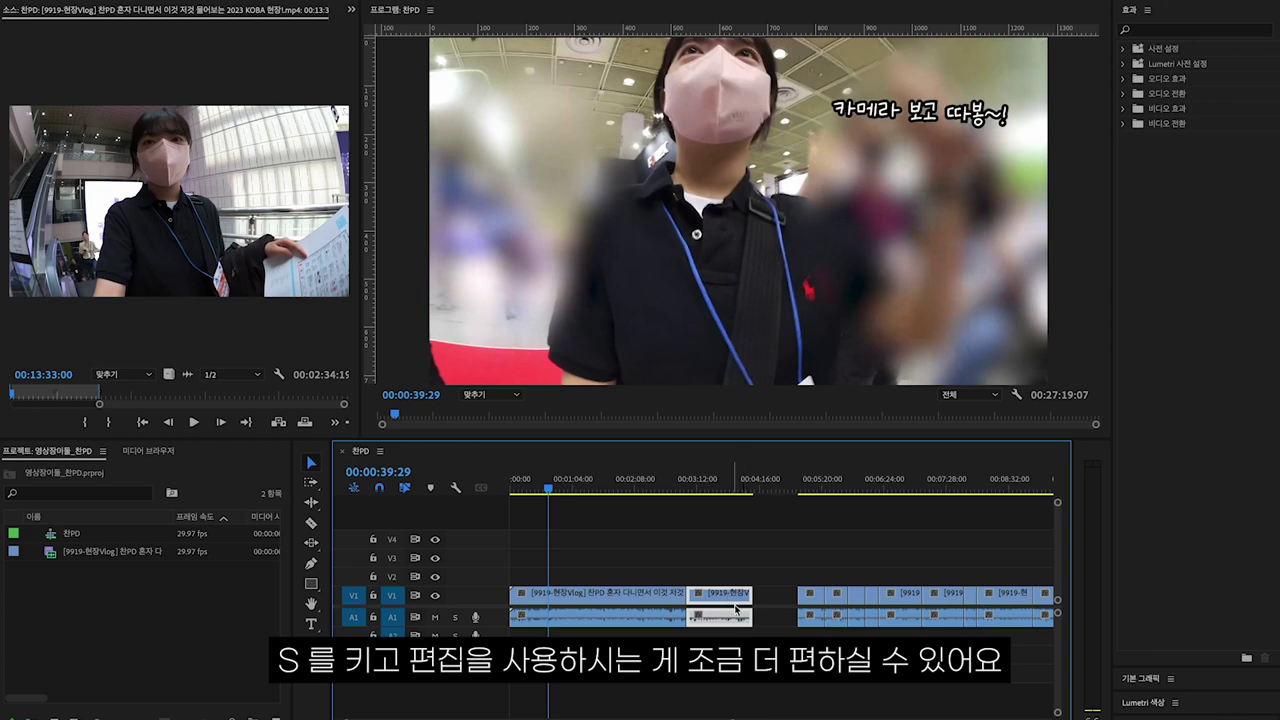
pyautogui.click(768, 572)
# Move the playhead to 00:01:07:20 and switch the output of video track V1 off and back on.
pyautogui.scroll(-2, 768, 584)
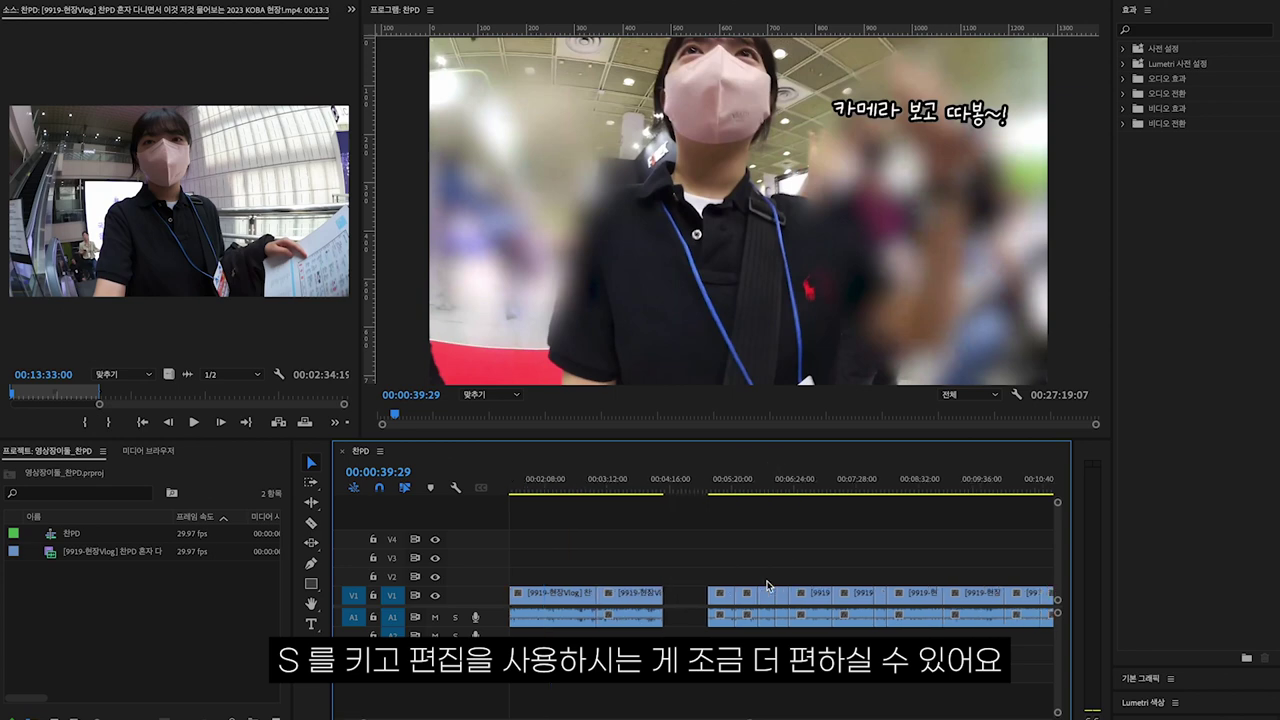
pyautogui.press('\\')
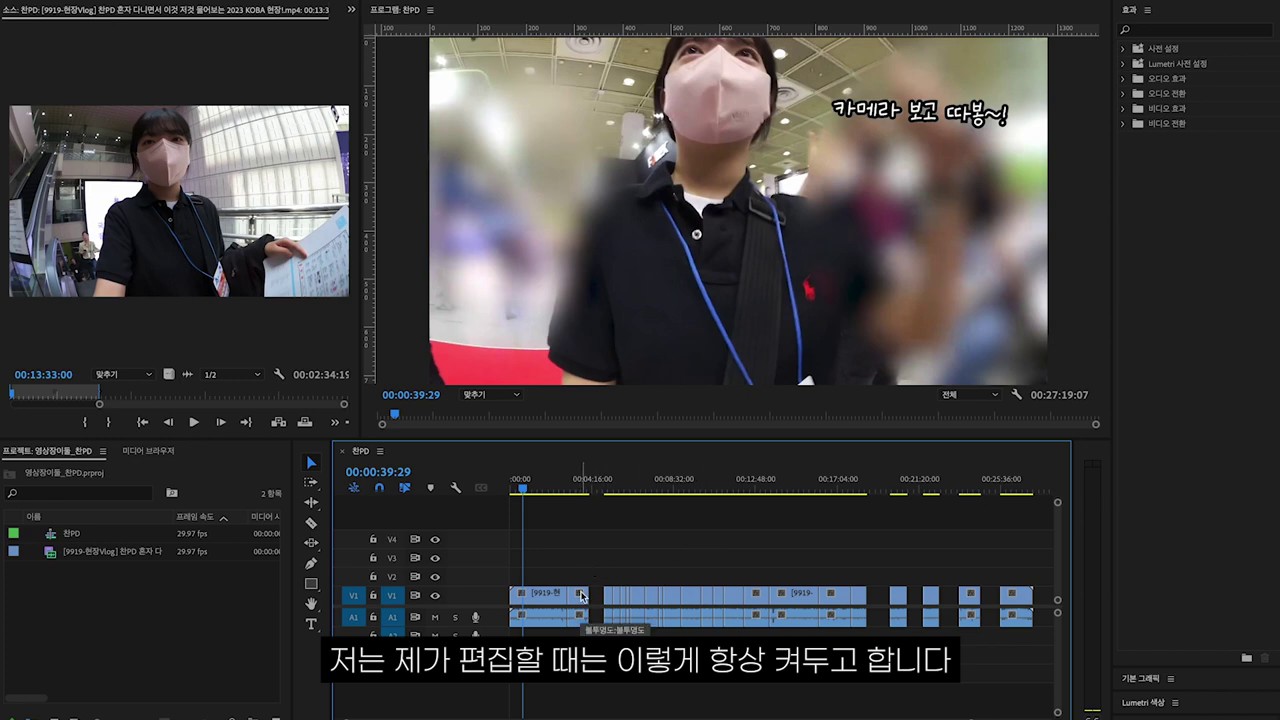
pyautogui.press('-')
pyautogui.moveTo(700, 480); pyautogui.dragTo(530, 488)
pyautogui.press('=')
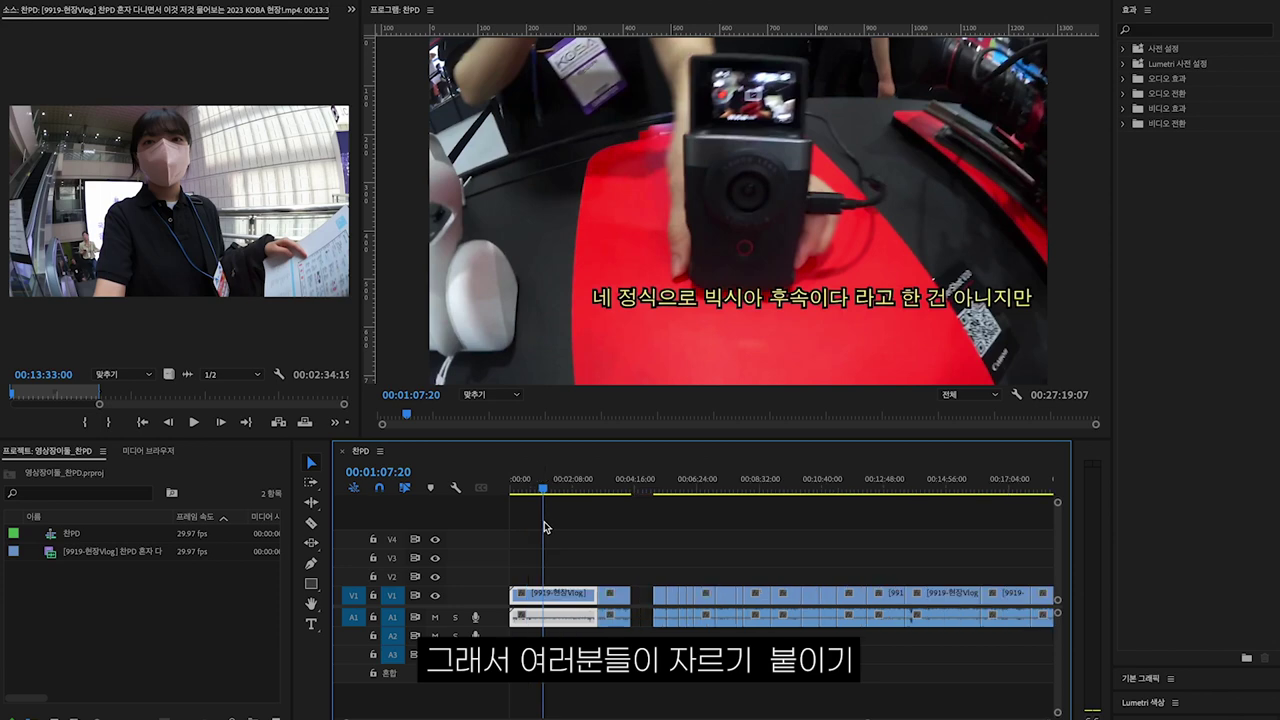
pyautogui.press('=')
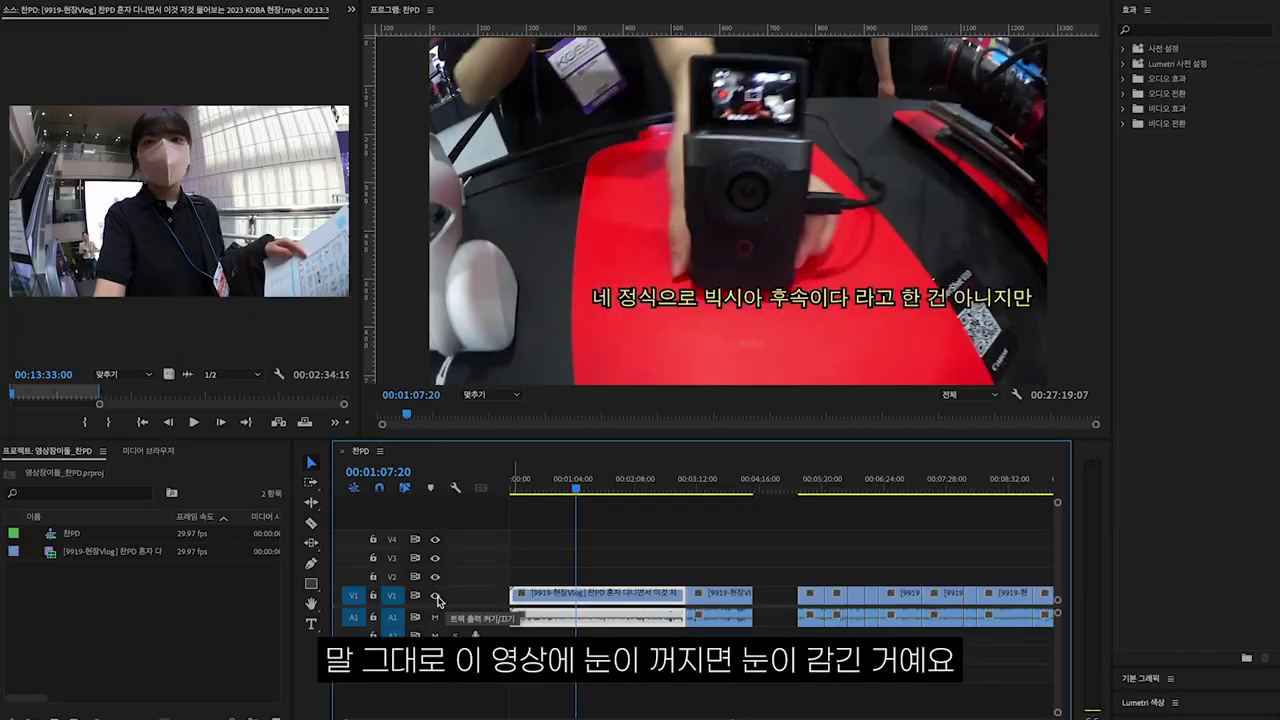
pyautogui.click(437, 596)
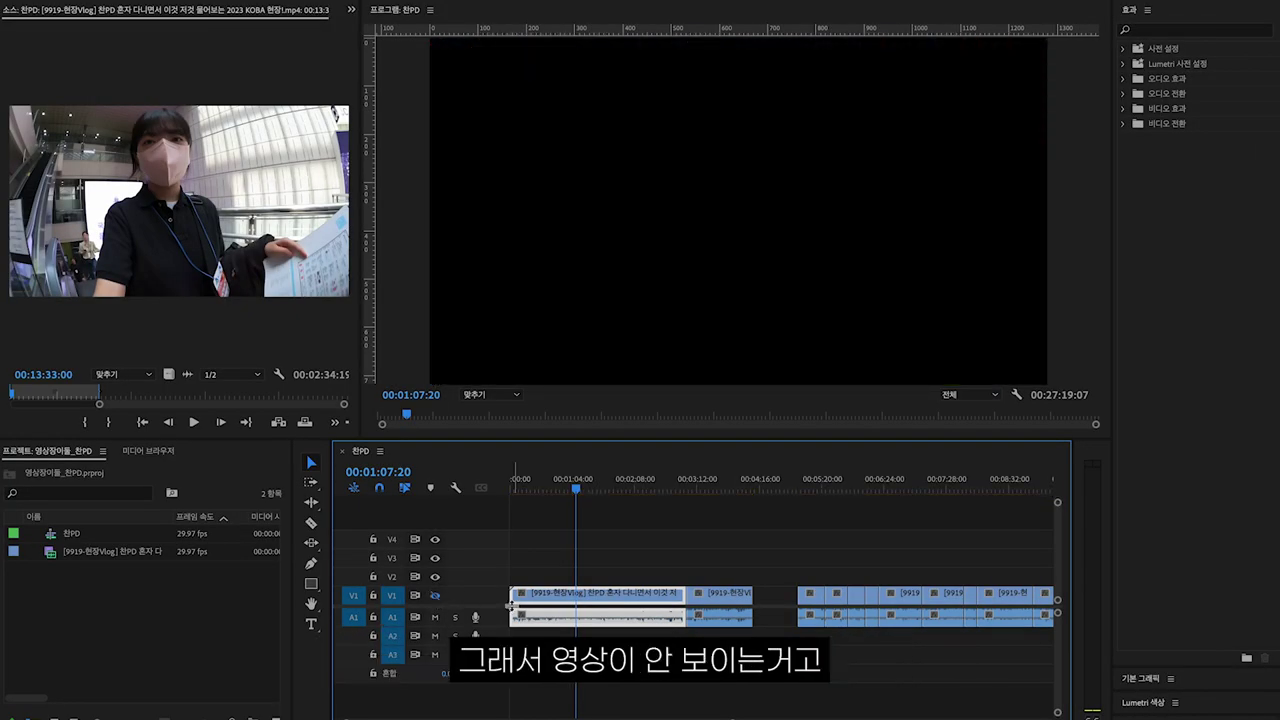
pyautogui.click(437, 596)
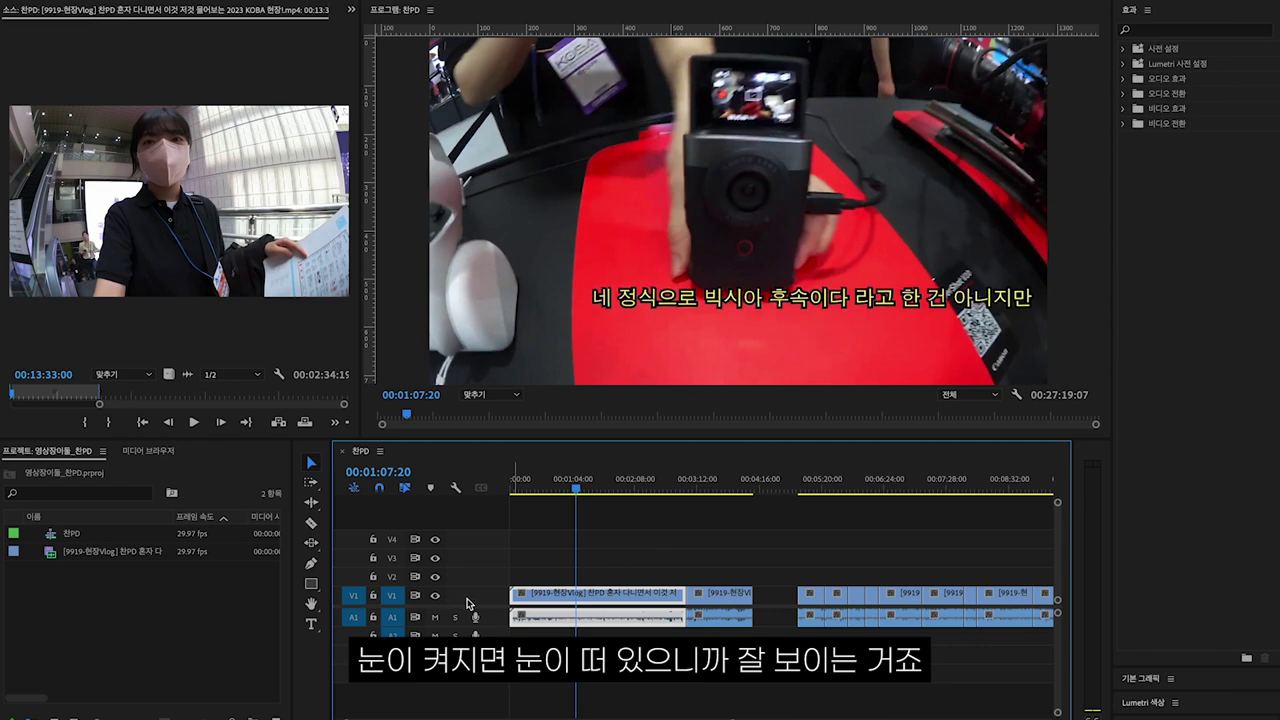
# Move the second segment's video onto track V2 above the front clip, and hide the output of track V2.
pyautogui.moveTo(707, 596); pyautogui.dragTo(592, 607)
pyautogui.click(591, 578)
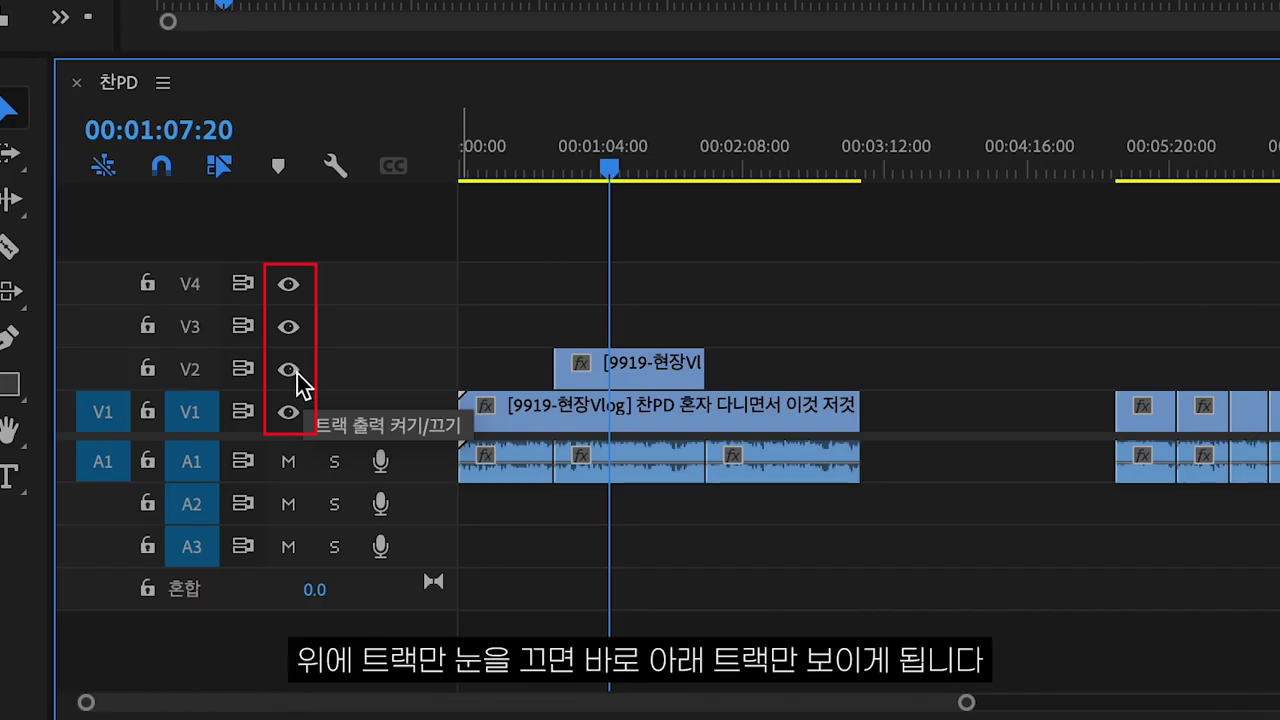
pyautogui.click(298, 382)
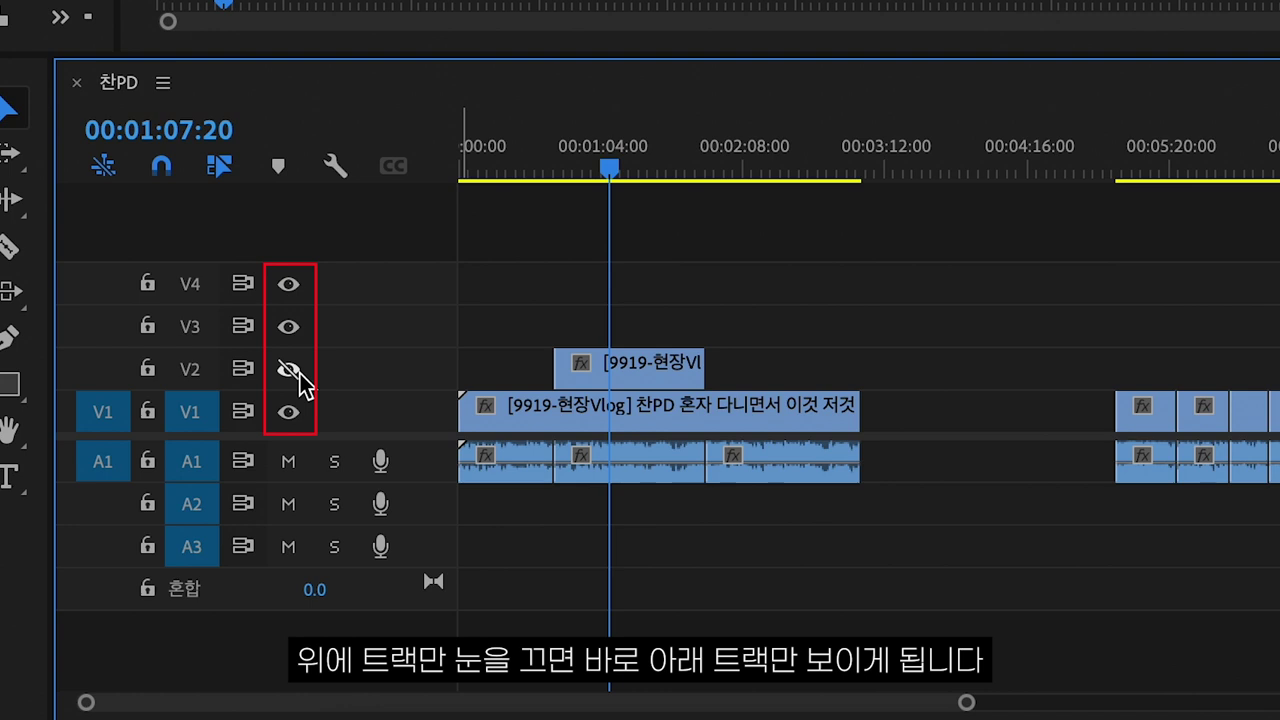
pyautogui.click(544, 410)
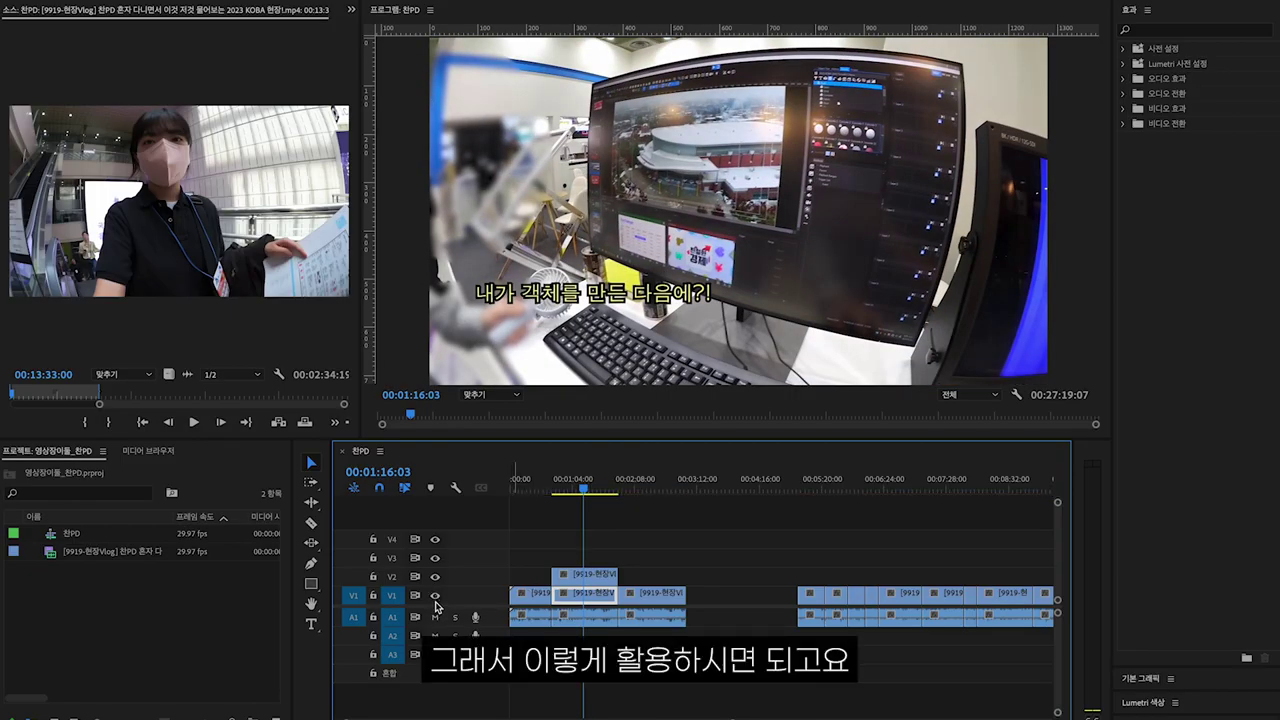
# Turn off the A1 source patch and mute audio track A1, checking it with the playhead at 00:01:15:06.
pyautogui.click(652, 480)
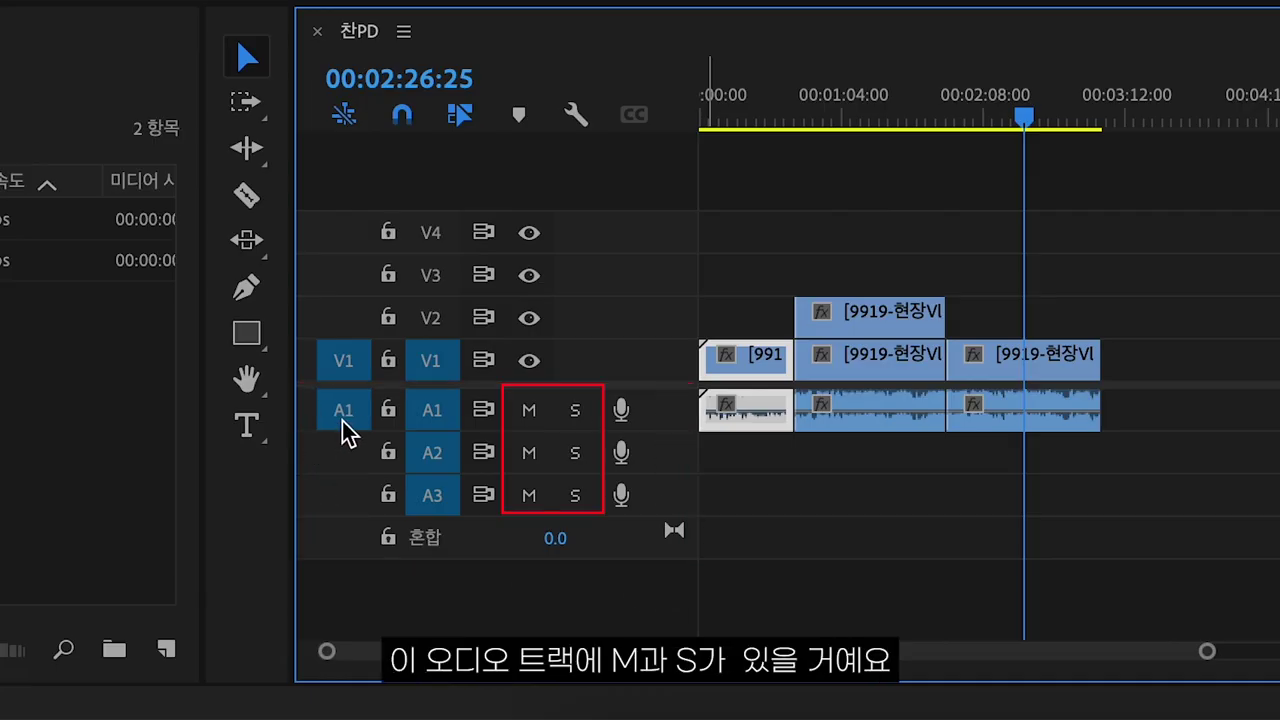
pyautogui.click(341, 418)
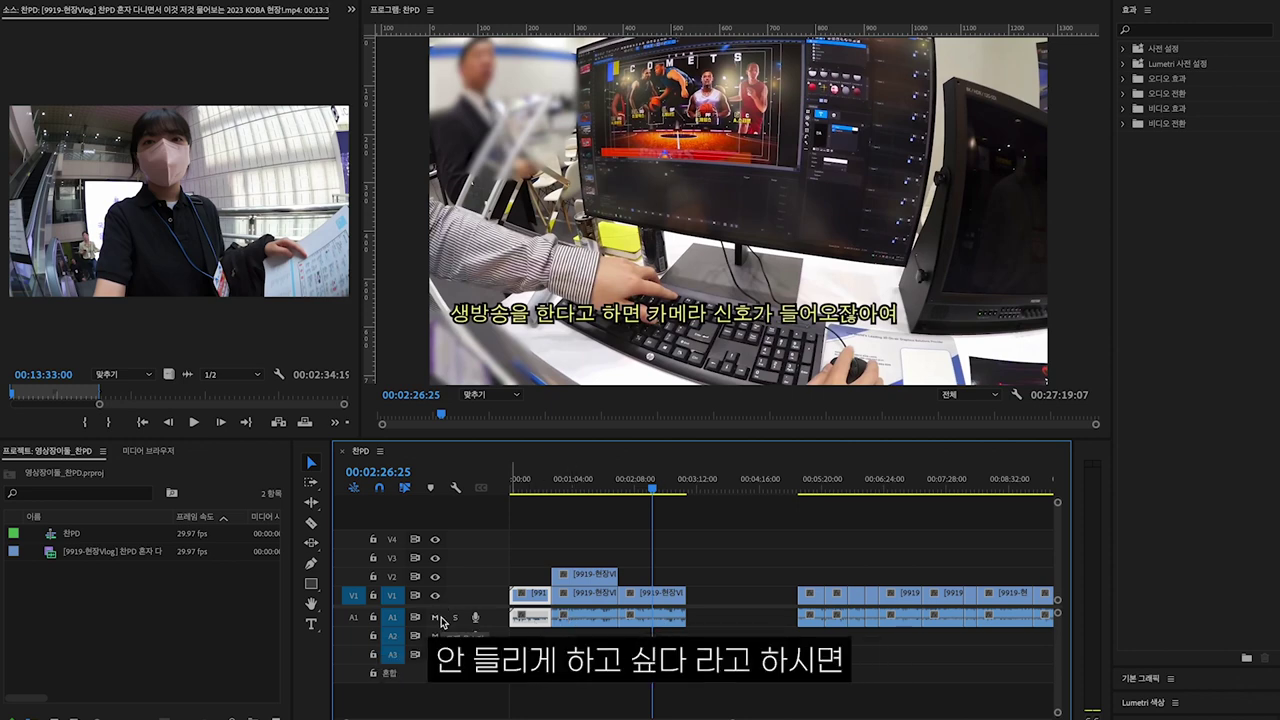
pyautogui.click(435, 617)
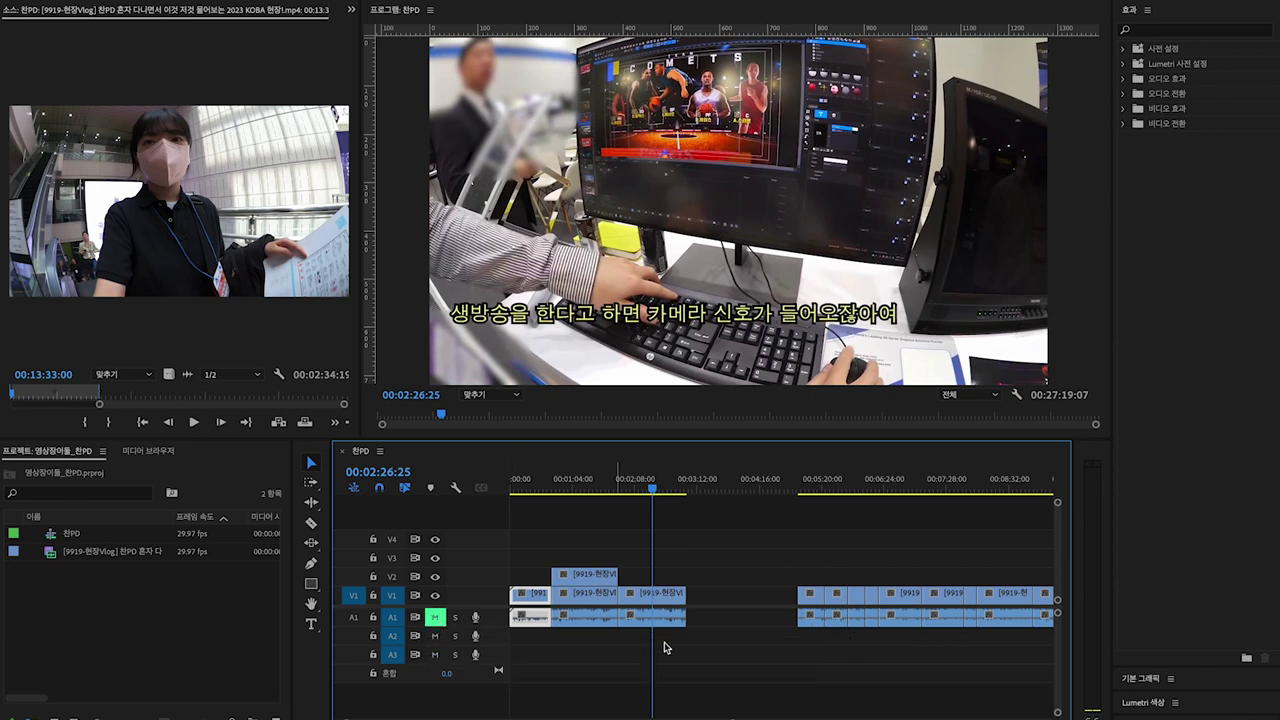
pyautogui.click(582, 486)
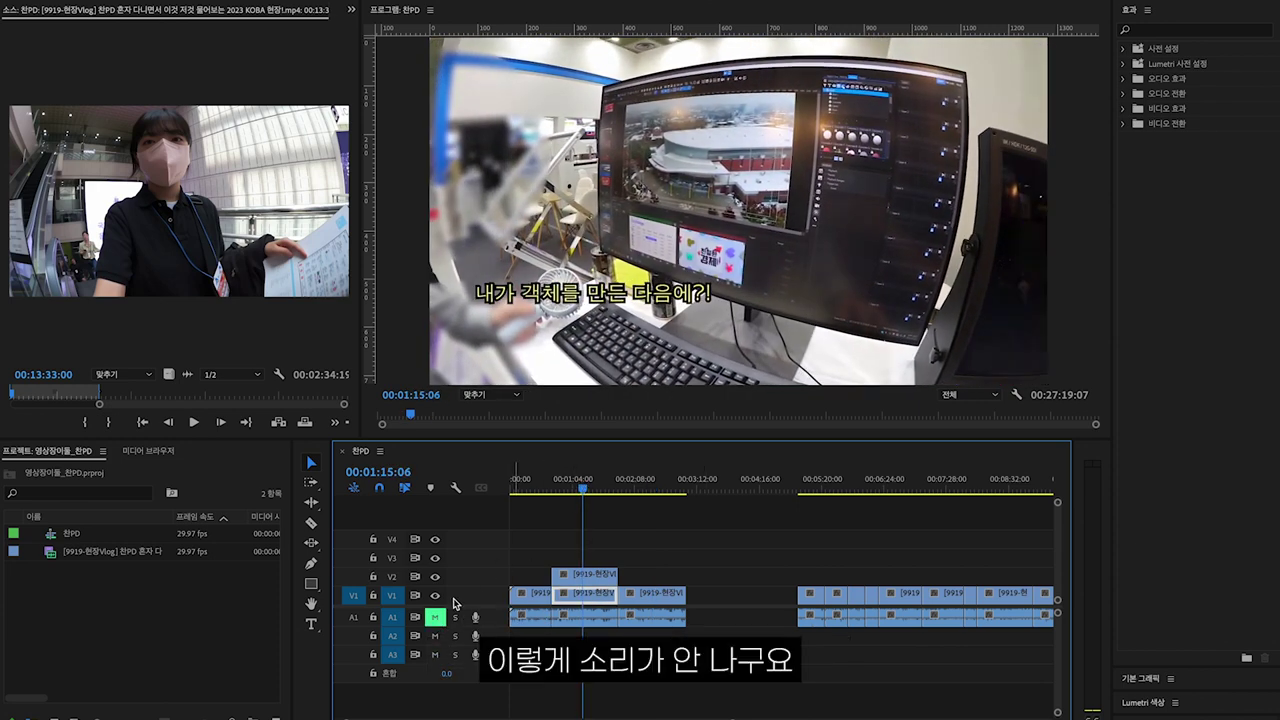
# Unmute audio track A1 and solo it.
pyautogui.click(436, 618)
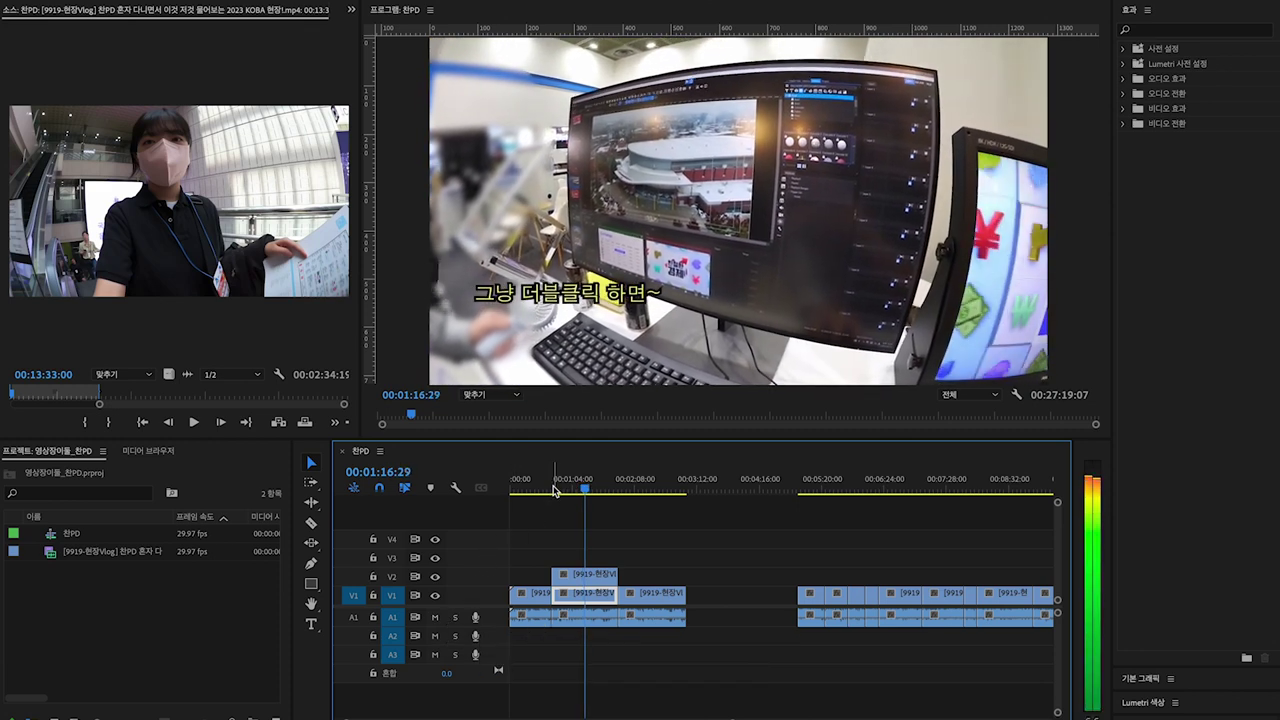
pyautogui.click(436, 617)
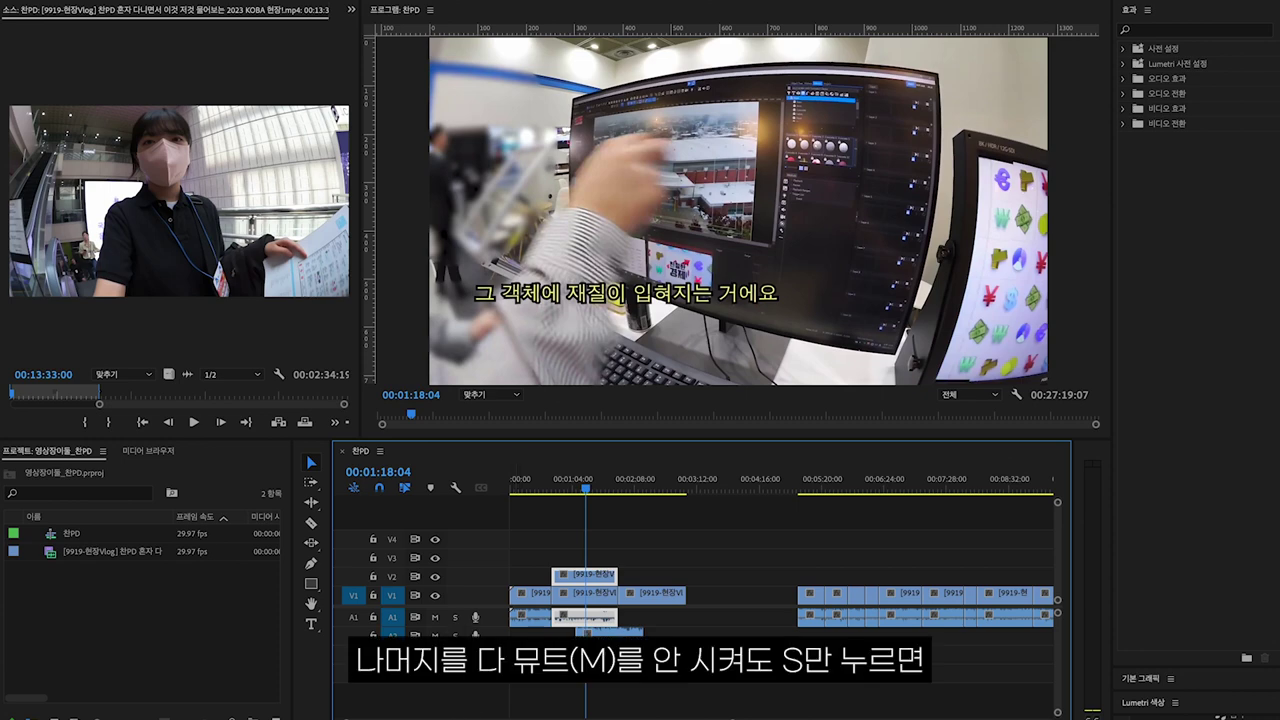
pyautogui.click(456, 618)
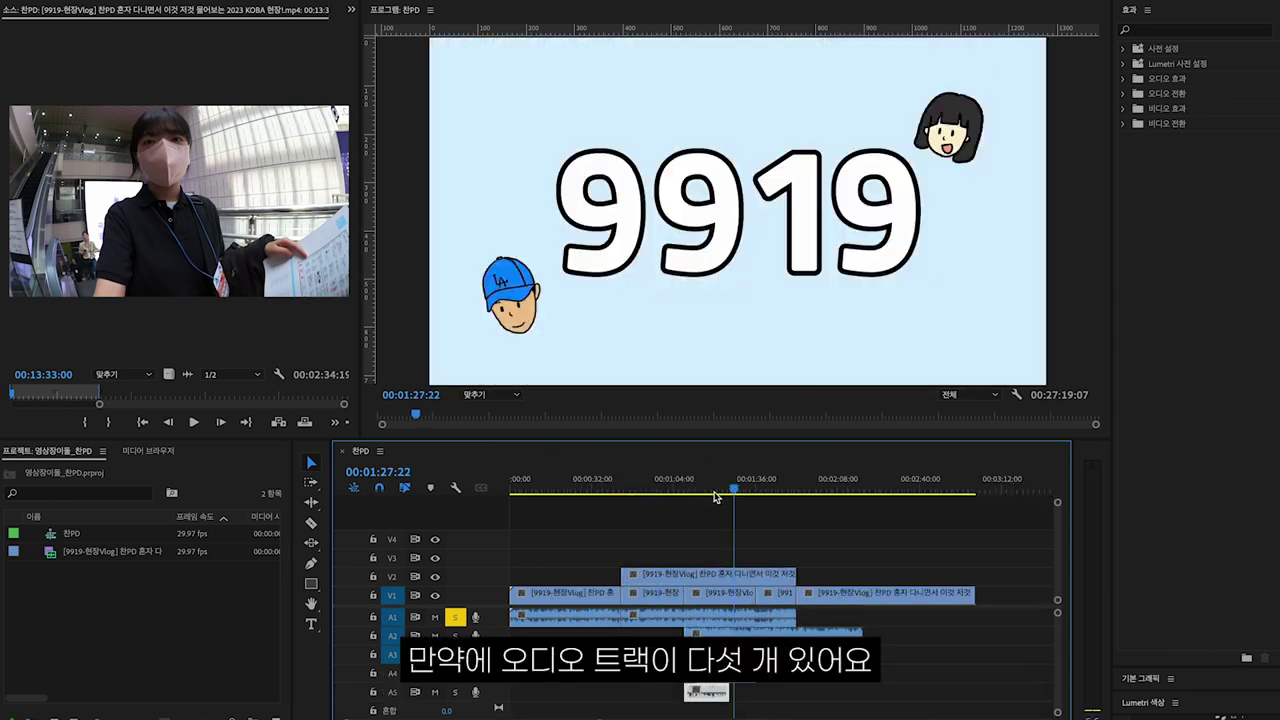
# Shift the audio clip on A5 slightly later, turn off the A1 solo, and play the sequence over the stacked audio clips.
pyautogui.click(683, 489)
pyautogui.moveTo(716, 699); pyautogui.dragTo(729, 699)
pyautogui.click(456, 617)
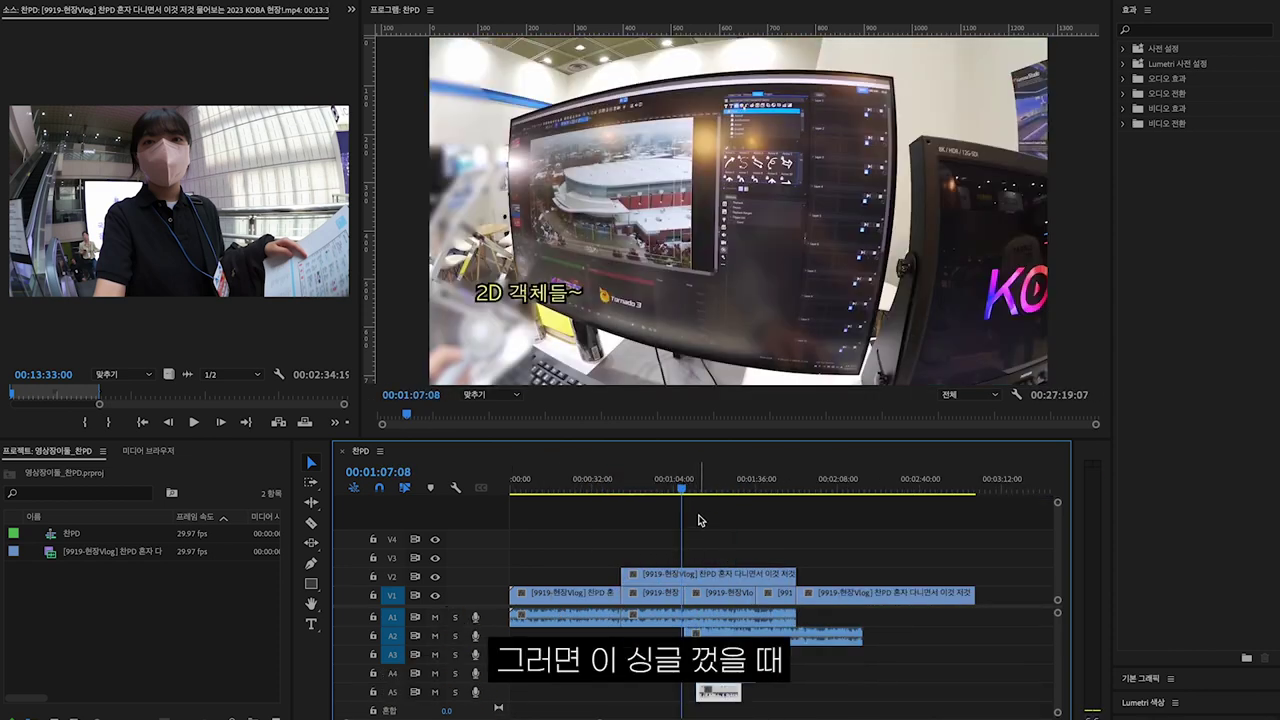
pyautogui.click(702, 484)
pyautogui.press('space')
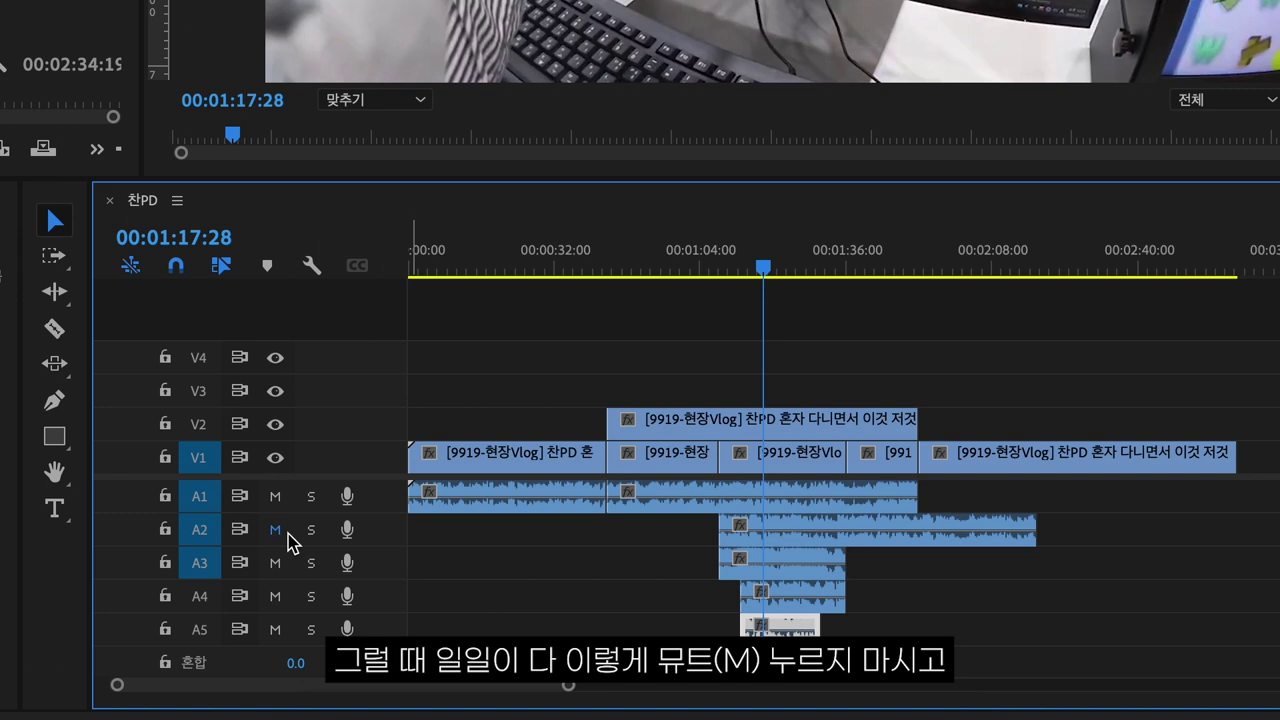
# Mute audio tracks A1, A2, A4 and A5 individually to isolate A3.
pyautogui.click(435, 617)
pyautogui.click(435, 636)
pyautogui.click(435, 673)
pyautogui.click(435, 692)
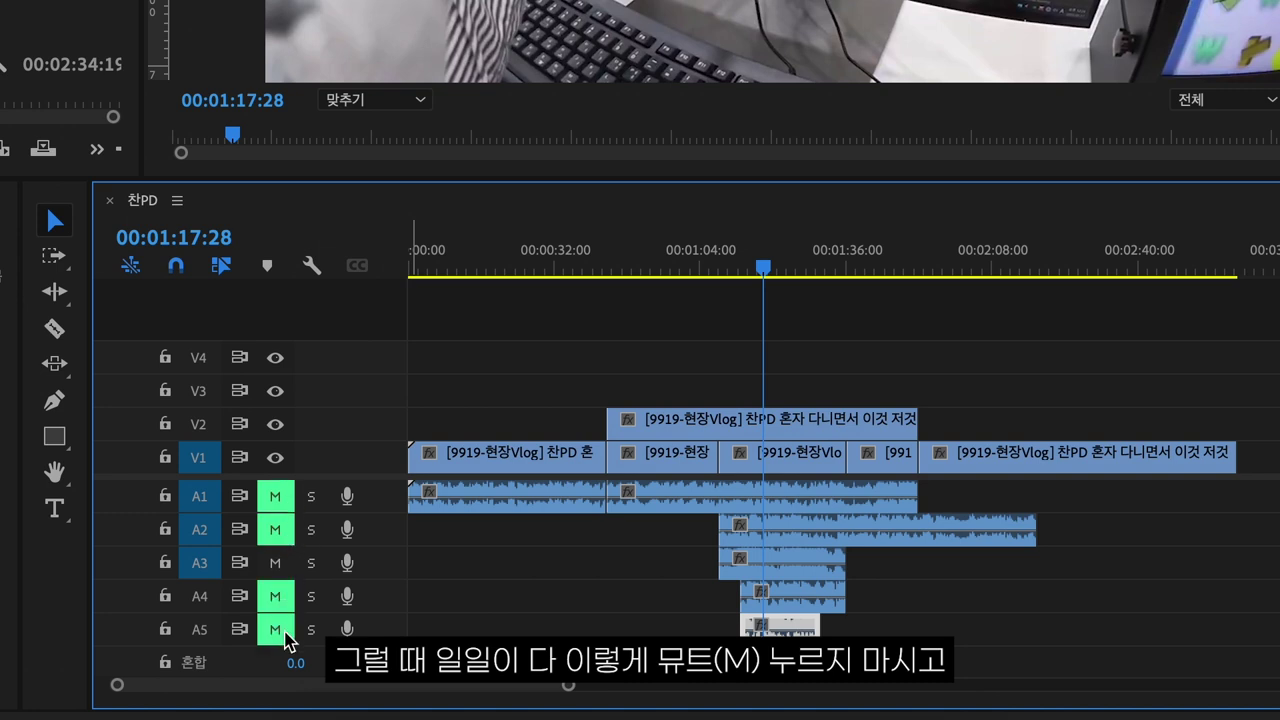
# Unmute audio tracks A5, A4, A2 and A1.
pyautogui.click(275, 629)
pyautogui.click(275, 596)
pyautogui.click(275, 529)
pyautogui.click(275, 496)
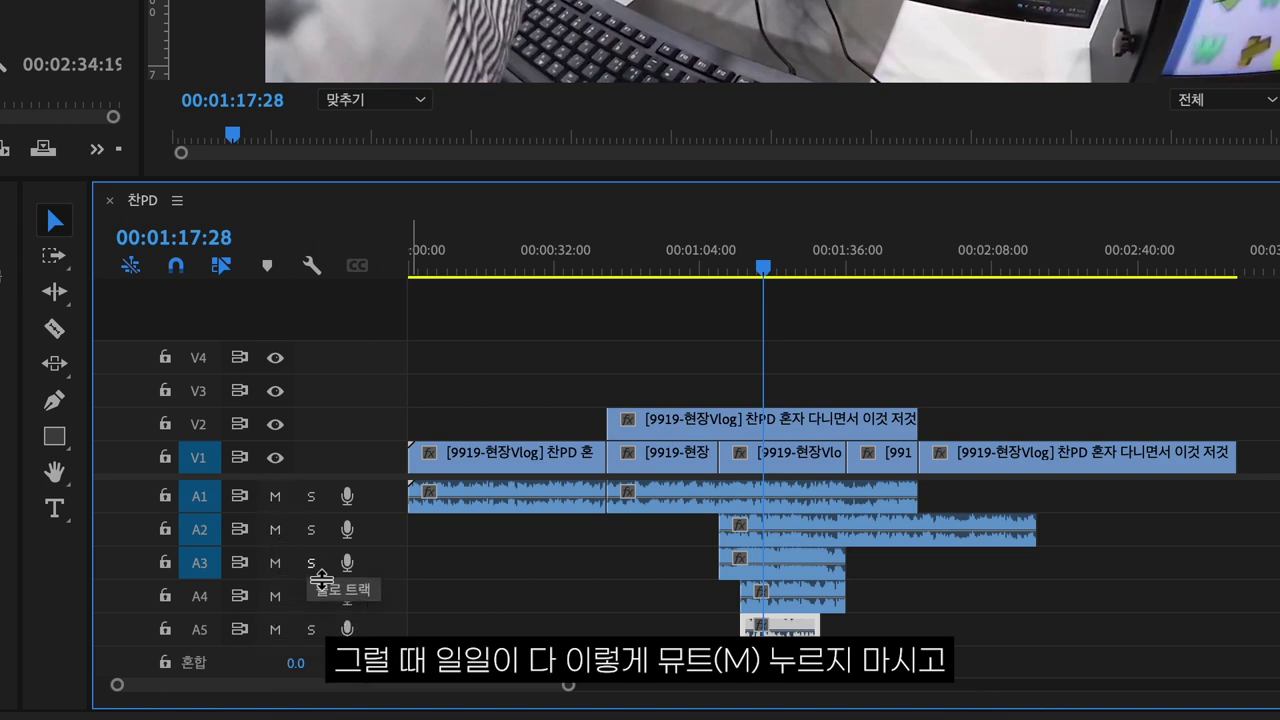
# Solo audio track A3 and play the sequence to hear only that track, stopping at 00:01:23:17.
pyautogui.click(321, 564)
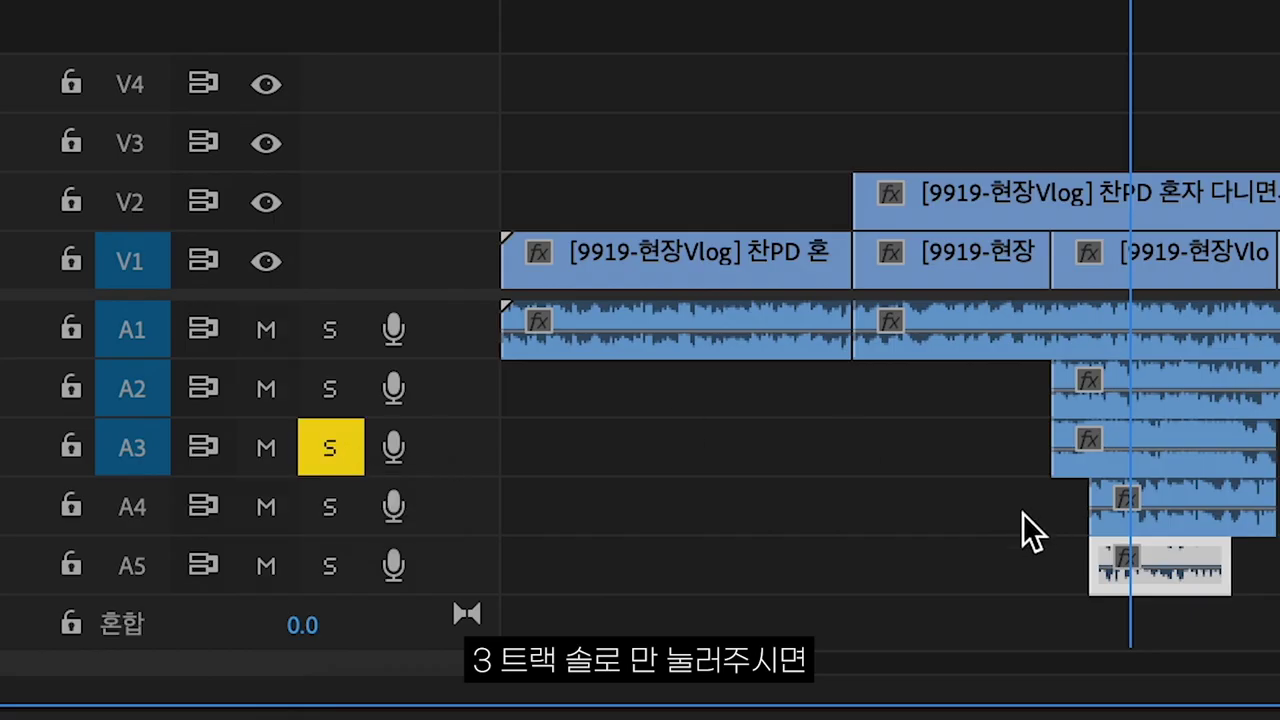
pyautogui.press('space')
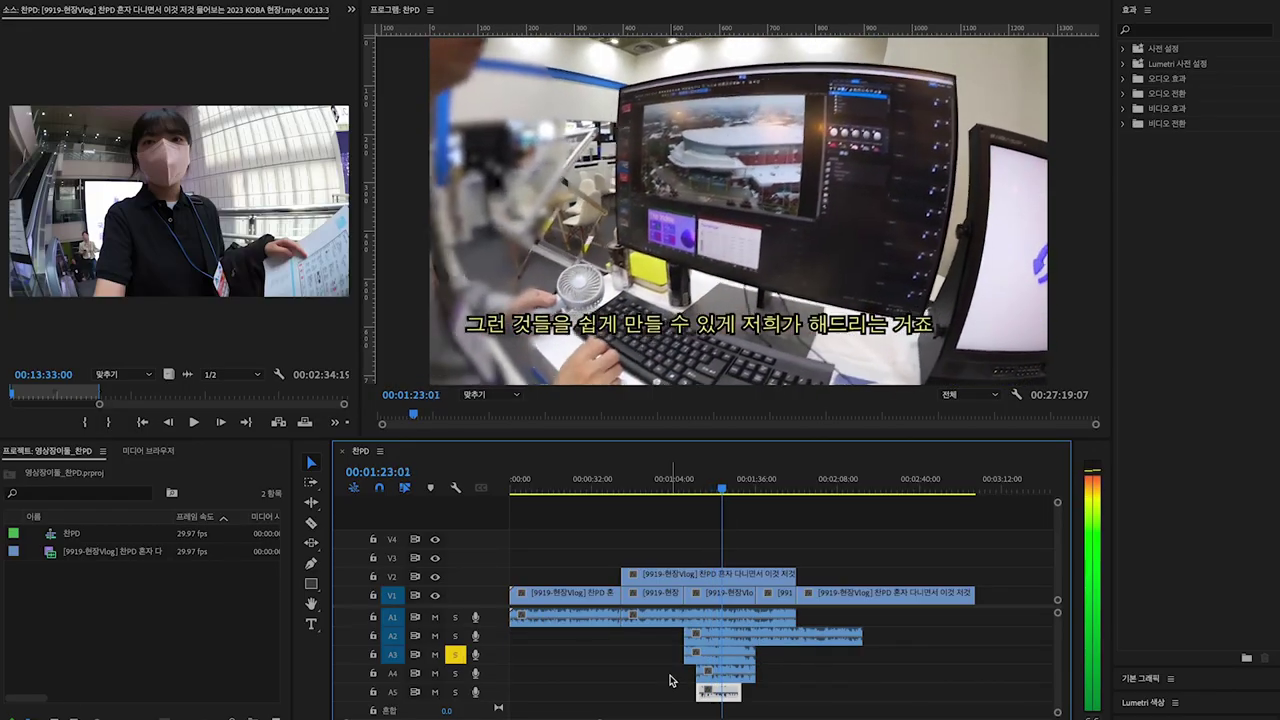
pyautogui.press('space')
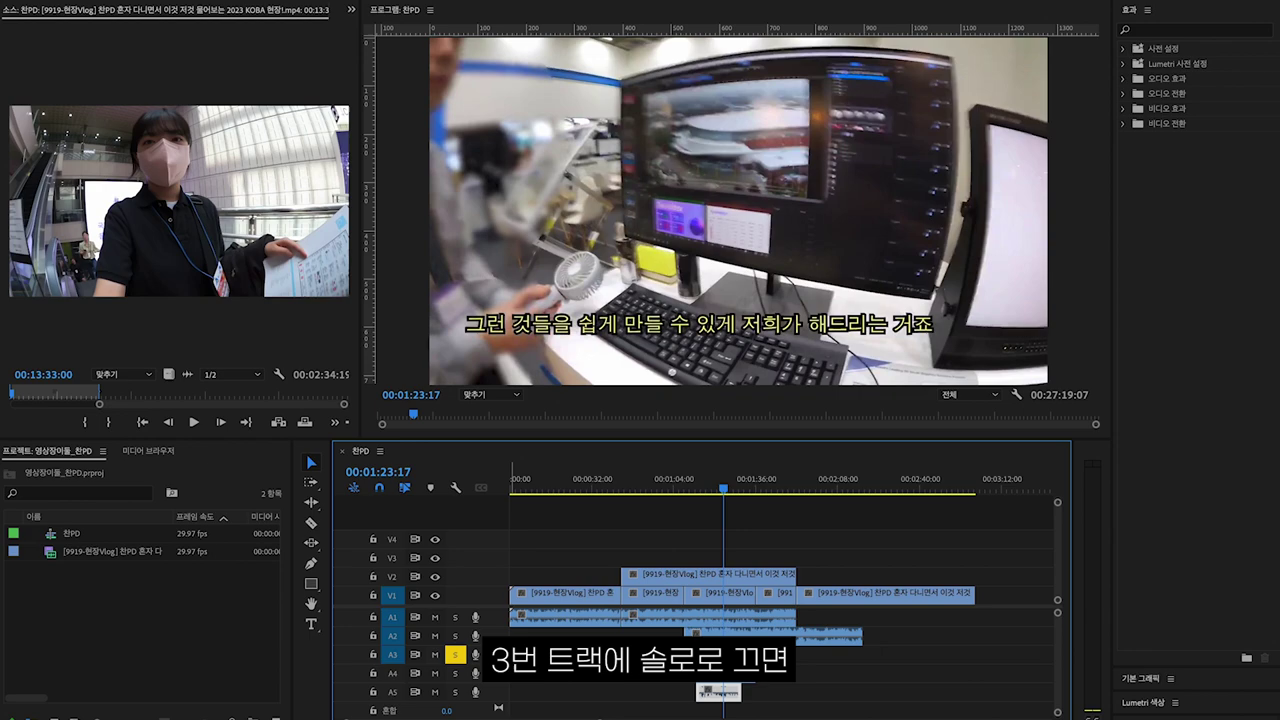
# Turn off the A3 solo and play all audio tracks together, stopping at 00:01:25:20.
pyautogui.click(455, 655)
pyautogui.press('space')
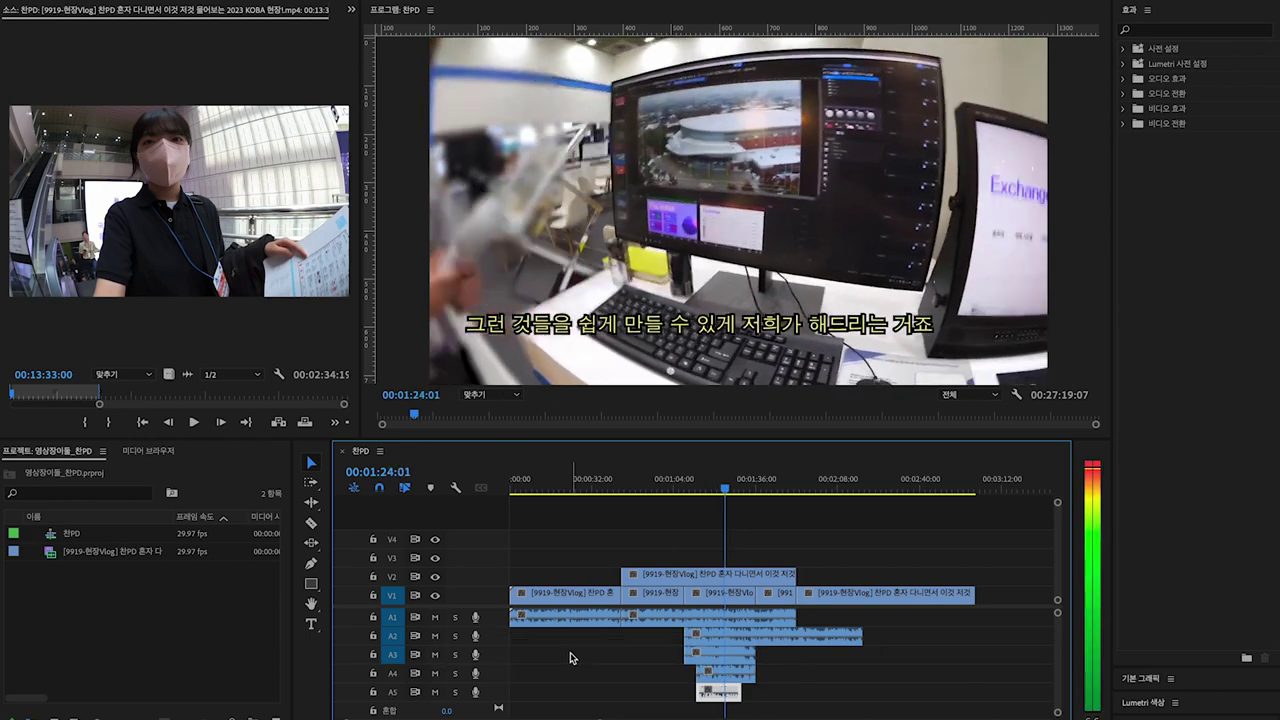
pyautogui.press('space')
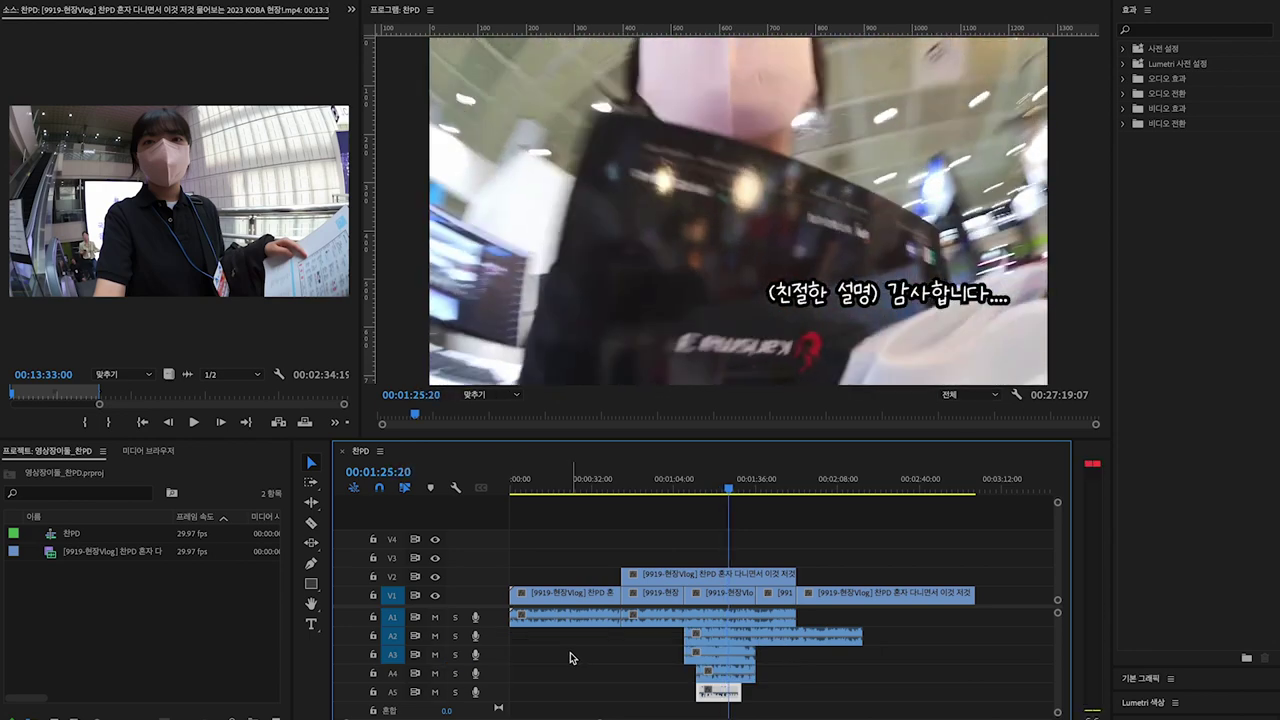